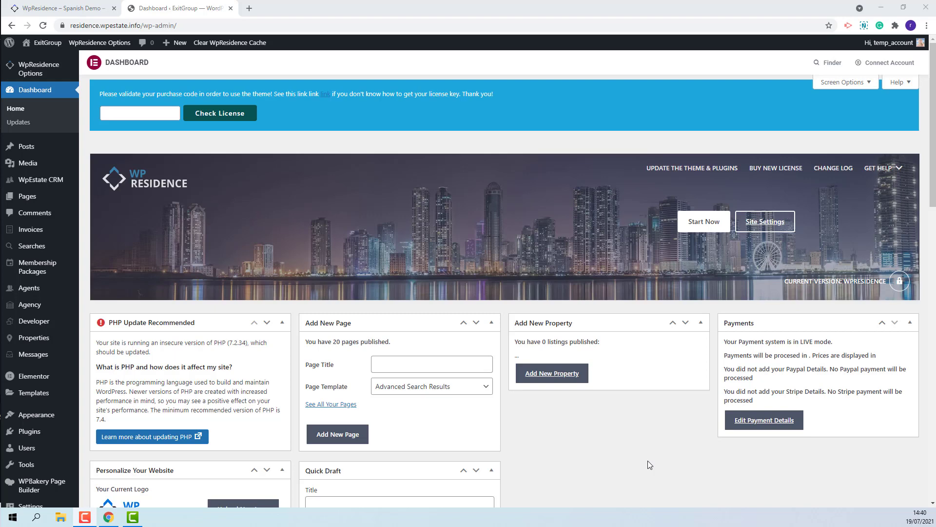
Step: Enter the theme purchase code in the license field and validate the license
left_click(133, 115)
key("ctrl+v")
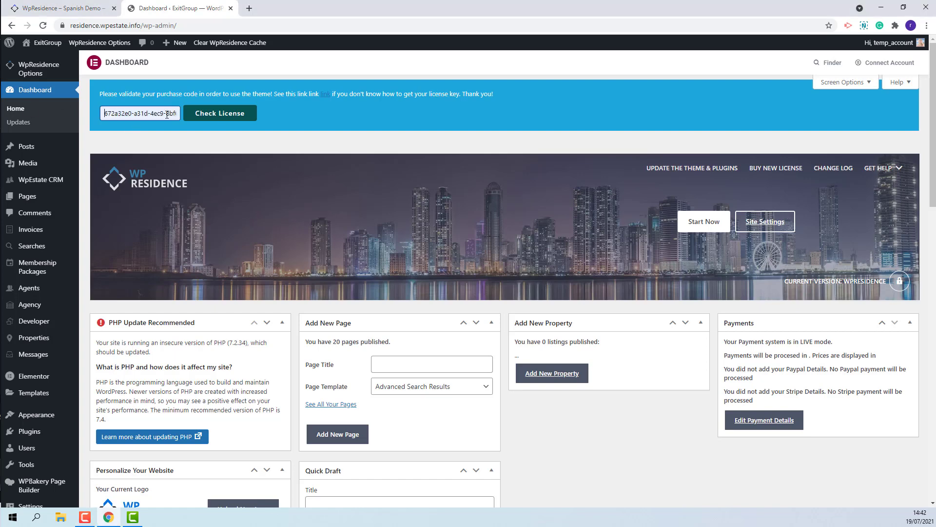
left_click(225, 116)
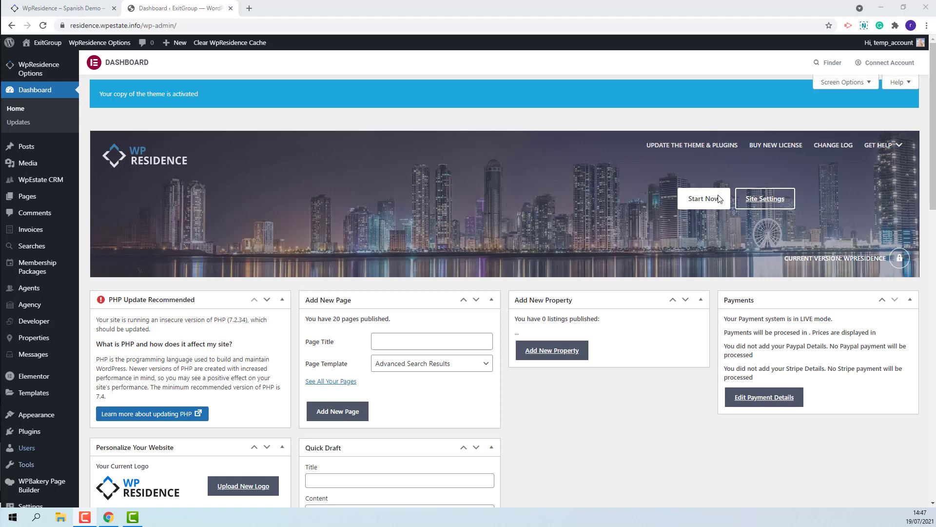
Step: Switch to the desktop's WP Residence folder and extract the themepack_wpresidence_version_3.9 archive in place
left_click(880, 7)
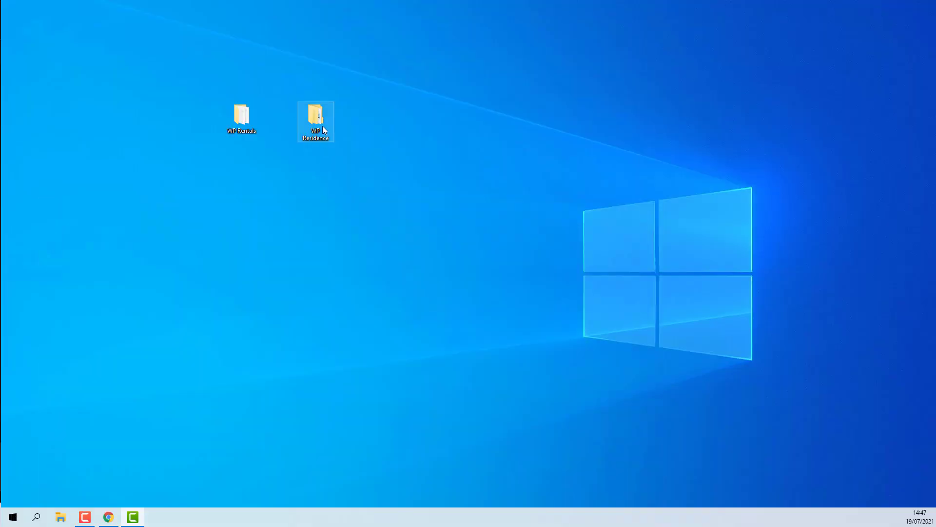
left_click(323, 126)
double_click(322, 126)
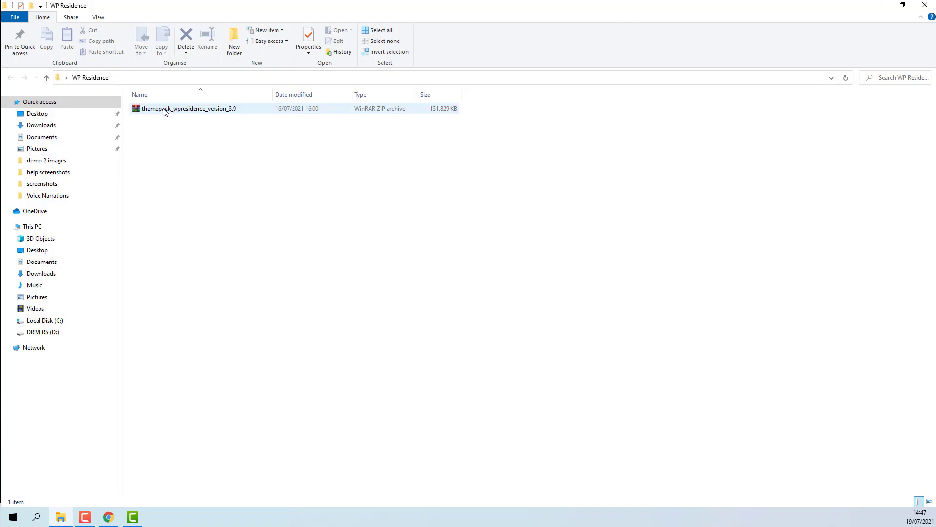
left_click(164, 109)
right_click(163, 109)
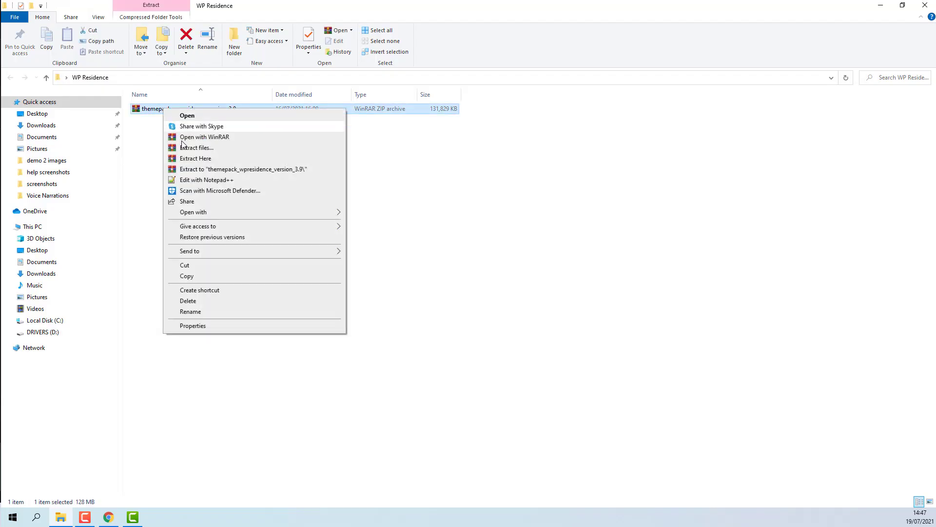
left_click(186, 164)
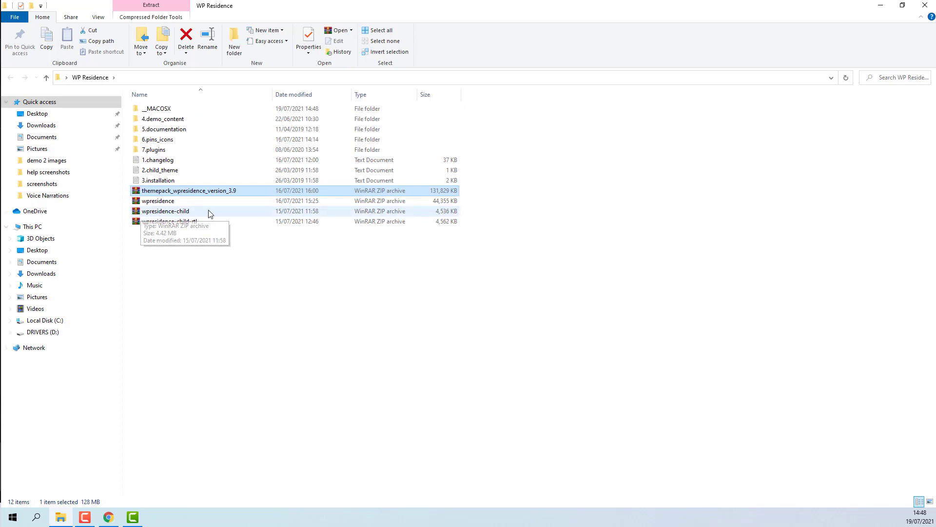
Step: Return to the WordPress admin in the browser, upload and install wpresidence-child.zip as a new theme, and activate it
key("alt+Tab")
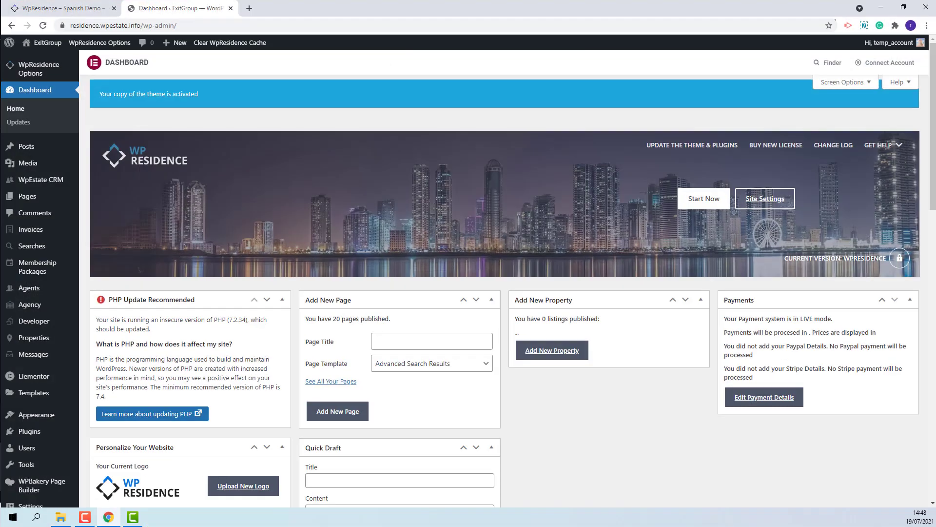
mouse_move(49, 418)
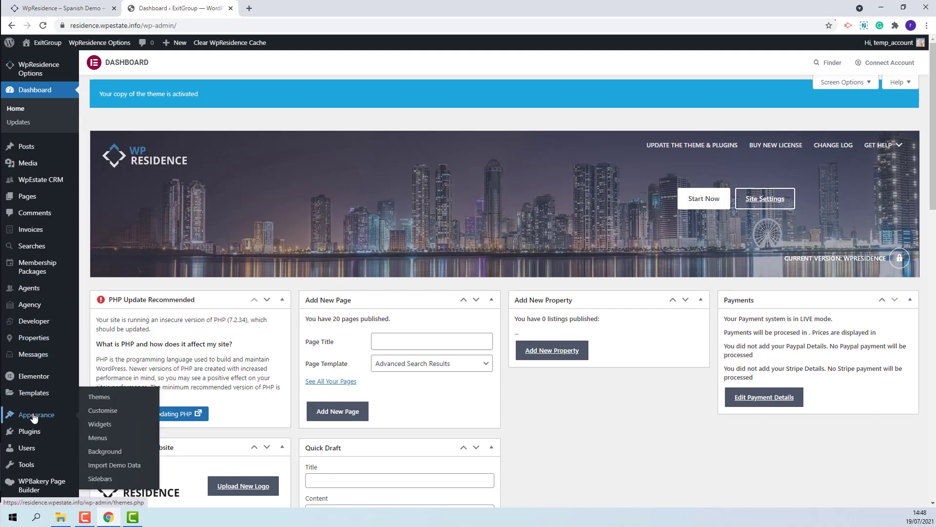
left_click(90, 401)
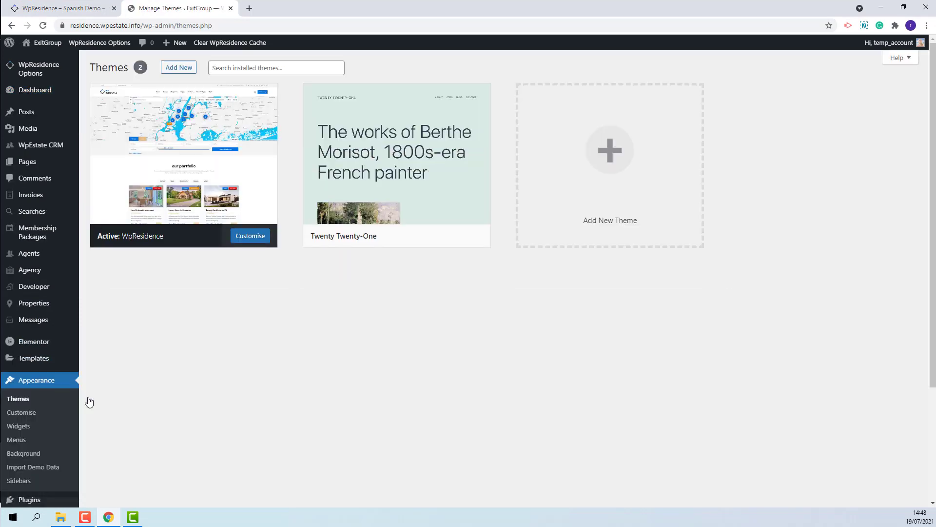
left_click(177, 68)
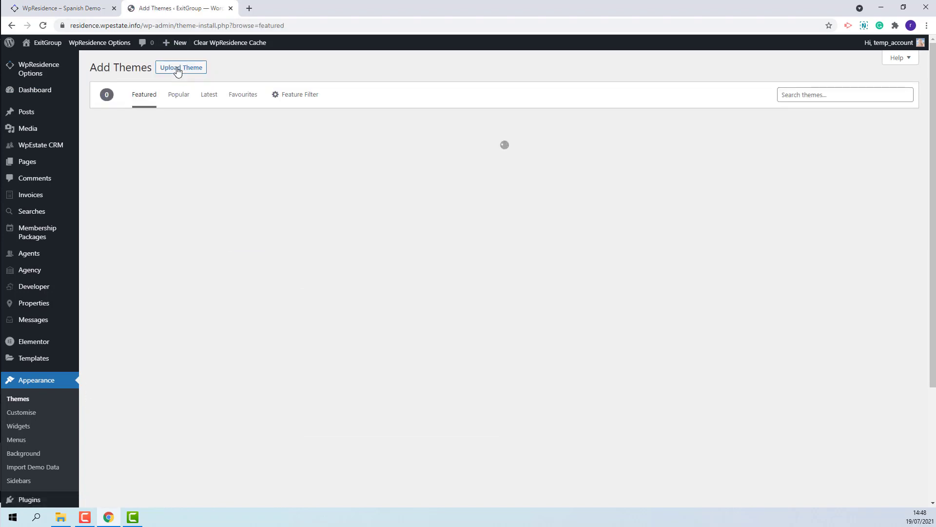
left_click(177, 69)
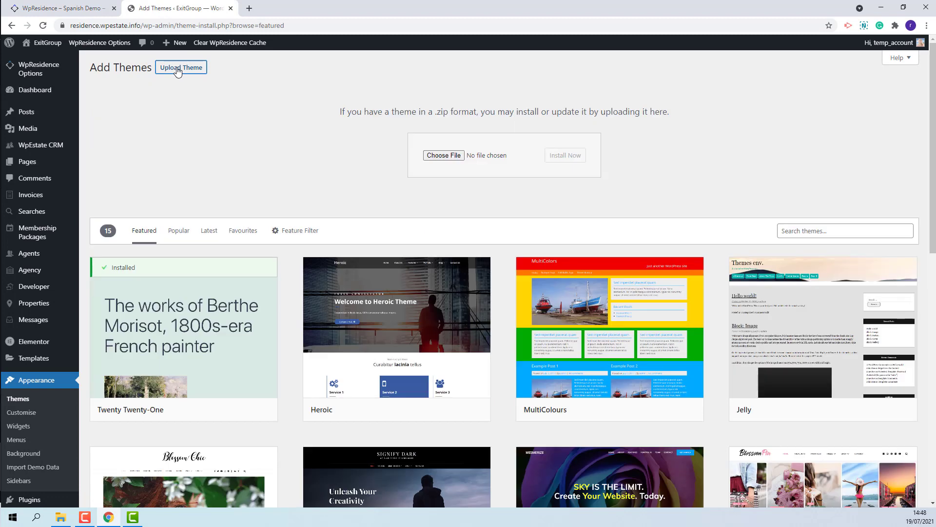
left_click(444, 156)
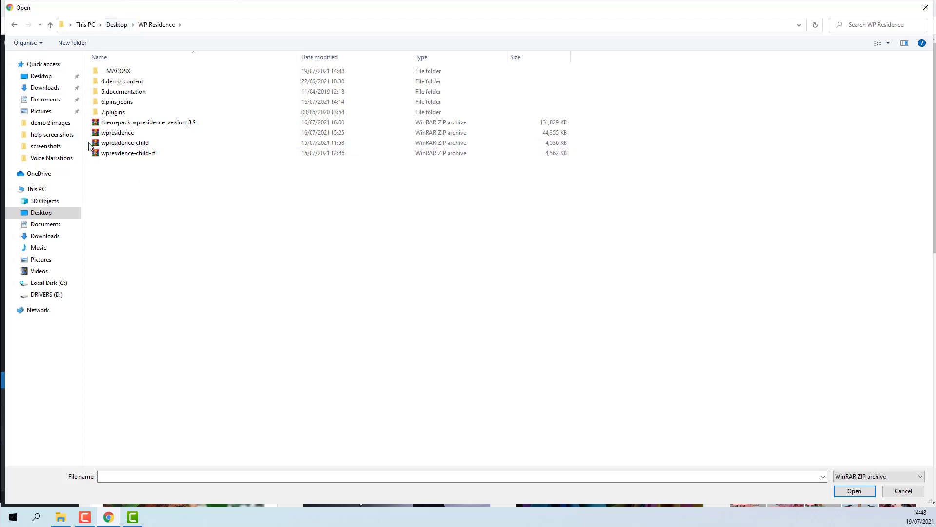
left_click(118, 142)
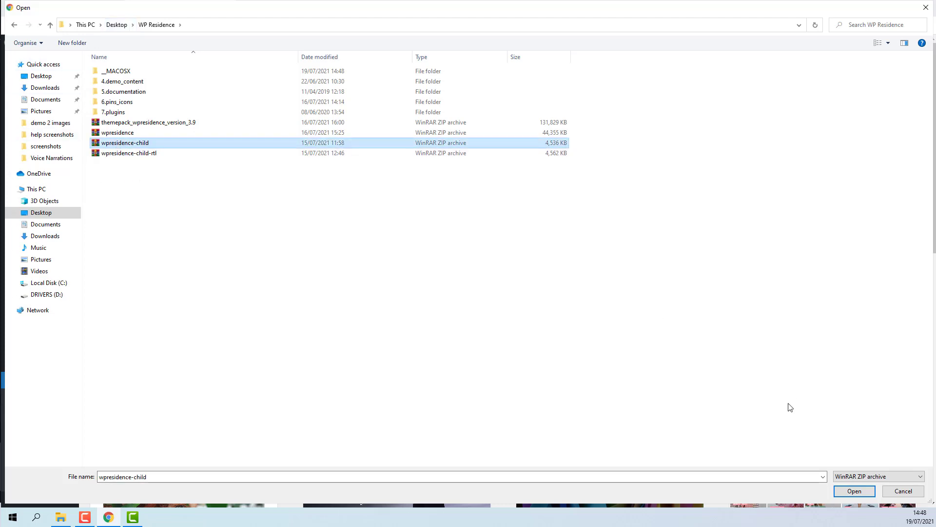
left_click(852, 491)
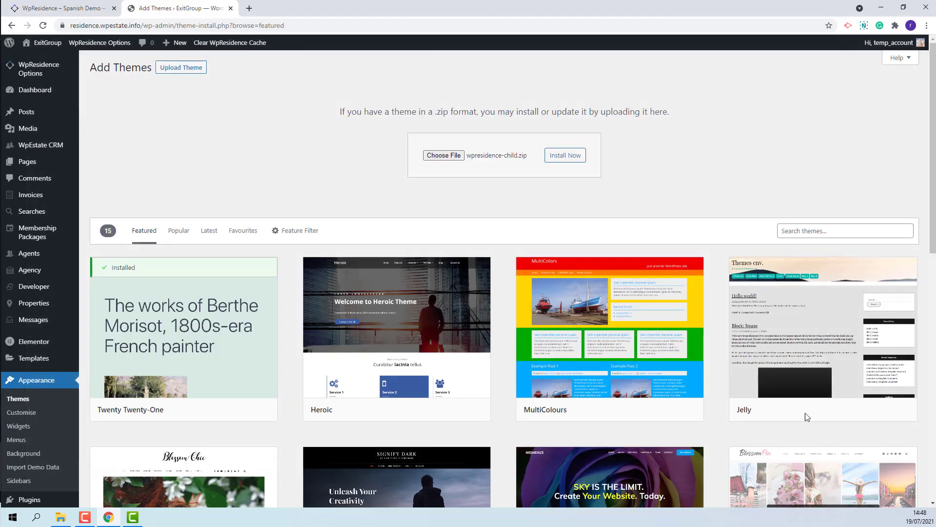
left_click(563, 164)
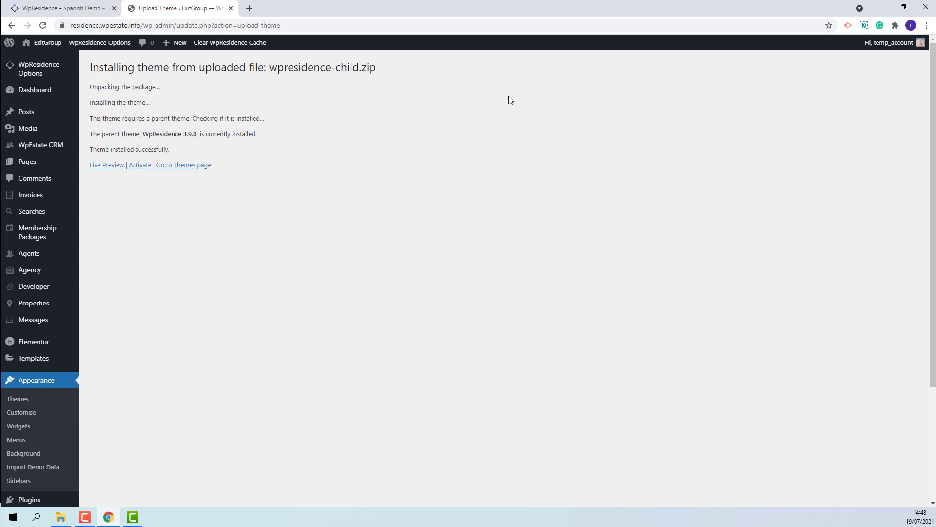
left_click(134, 167)
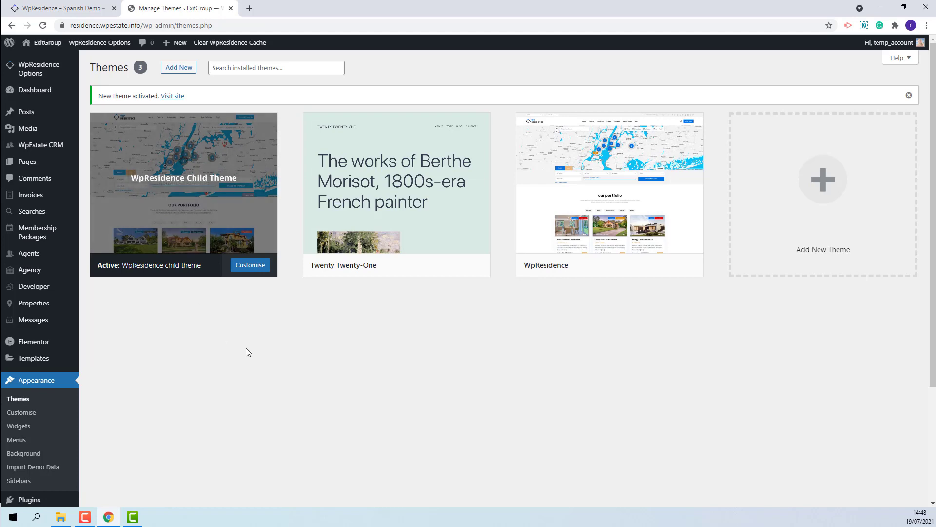
Step: Set the site language to Italiano in the general settings and save the changes
scroll(263, 334, "down", 3)
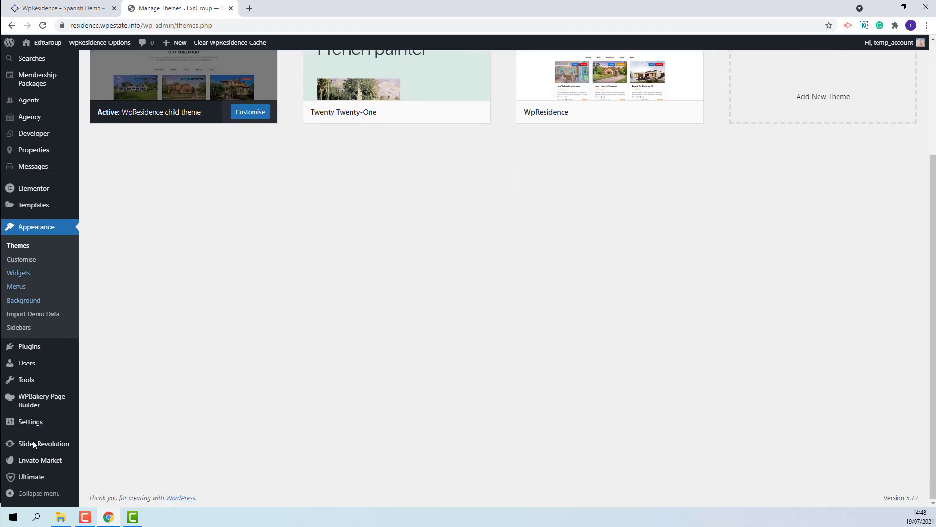
mouse_move(50, 422)
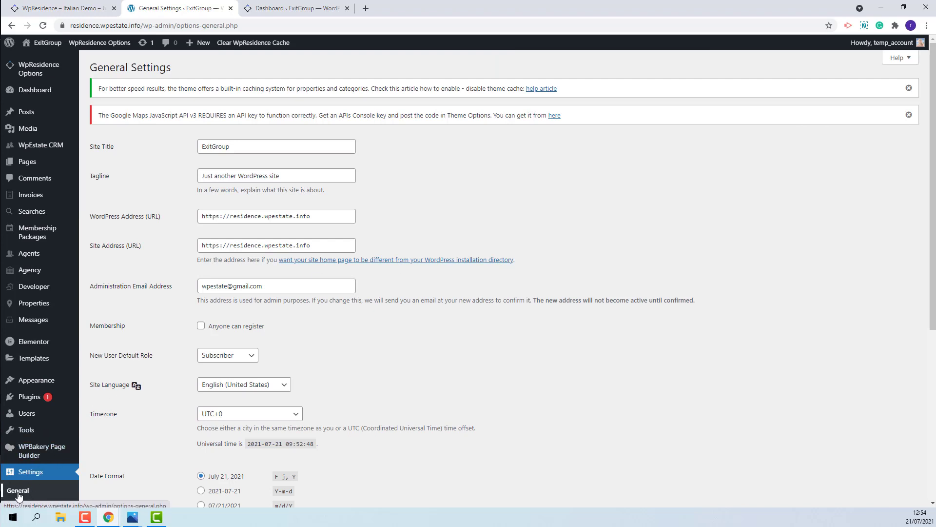
left_click(249, 386)
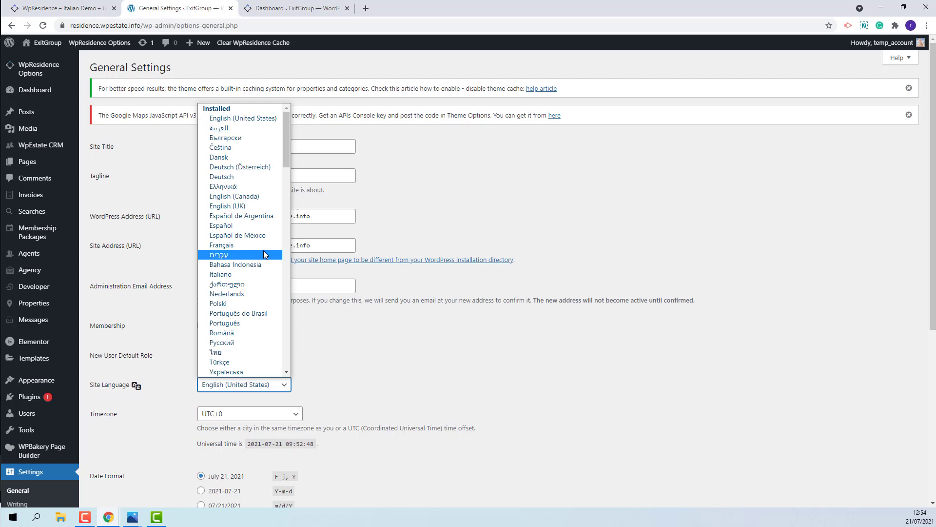
left_click(251, 275)
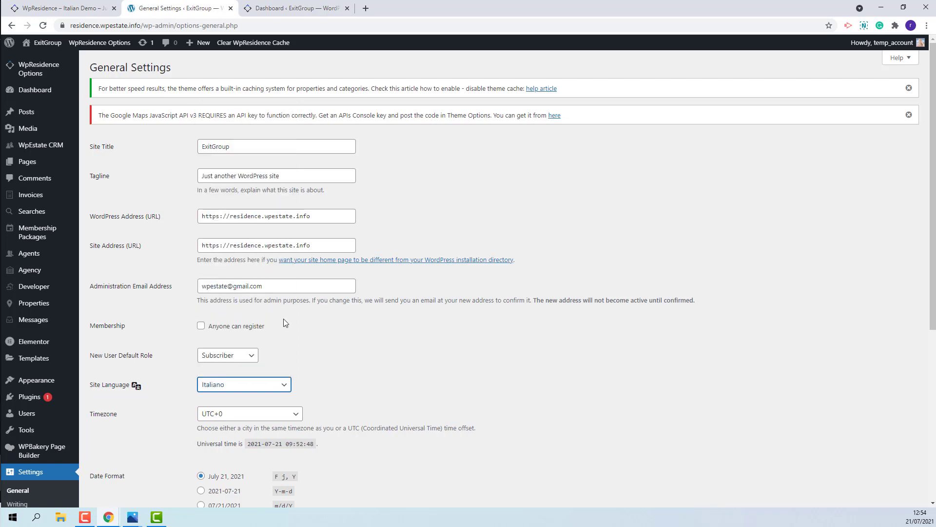
scroll(234, 370, "down", 6)
left_click(114, 456)
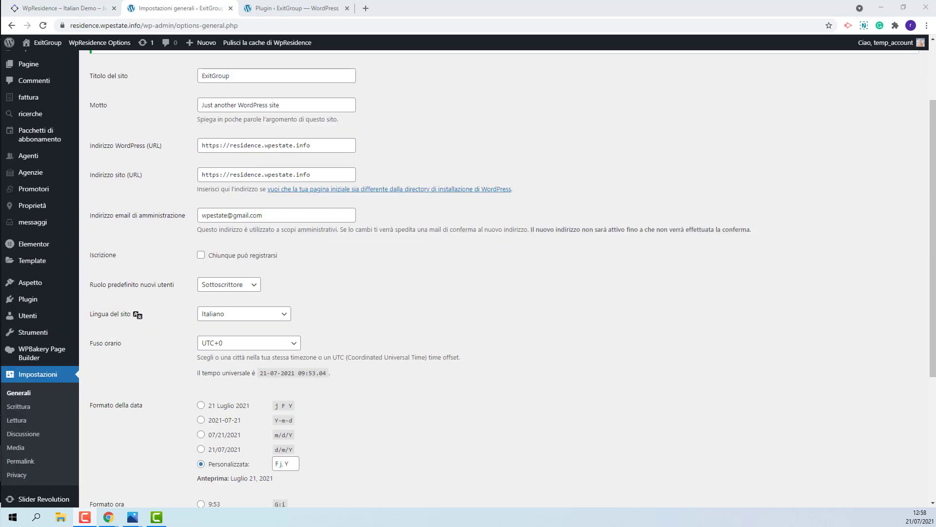
Step: Search the plugin directory for SVG Support, then install and activate that plugin
left_click(256, 12)
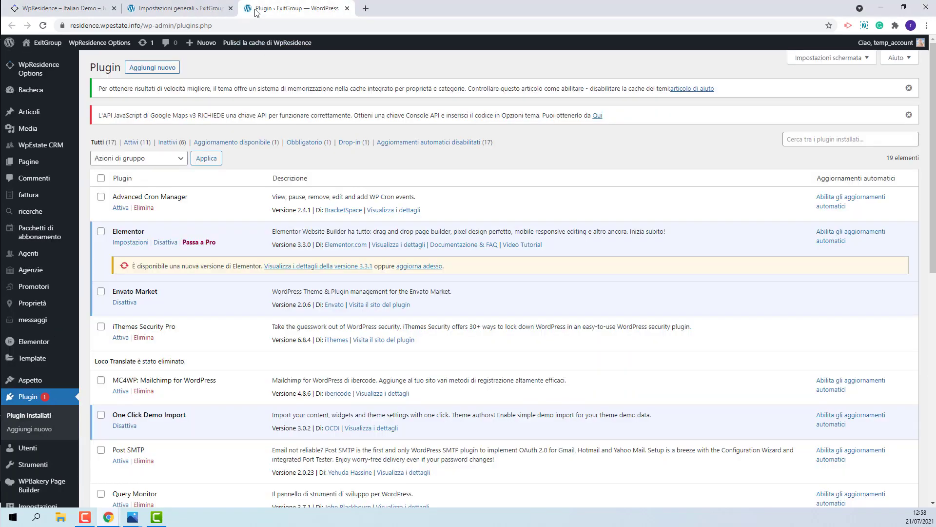
left_click(174, 67)
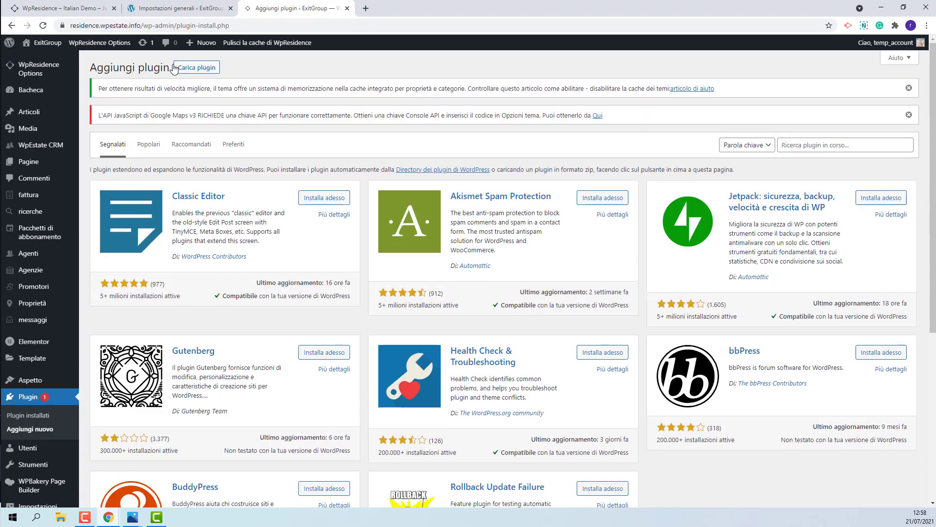
left_click(810, 145)
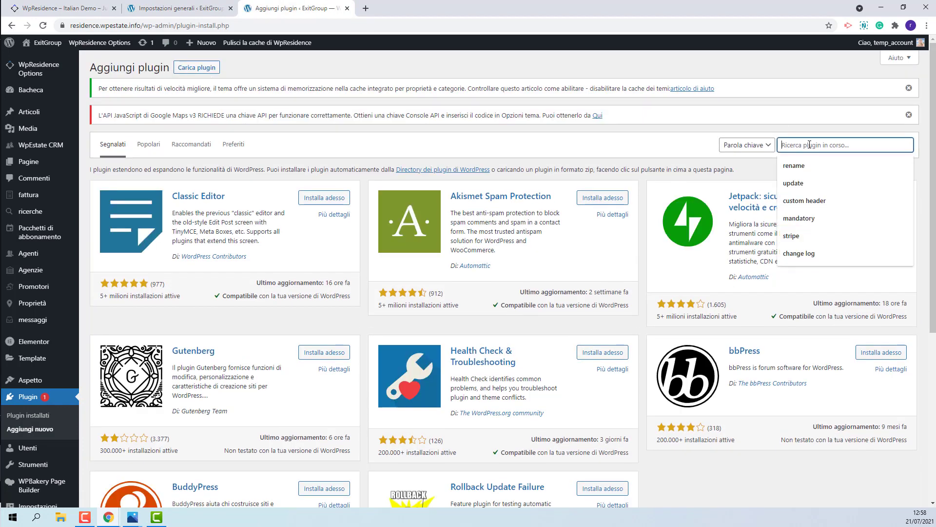
type("SVG S")
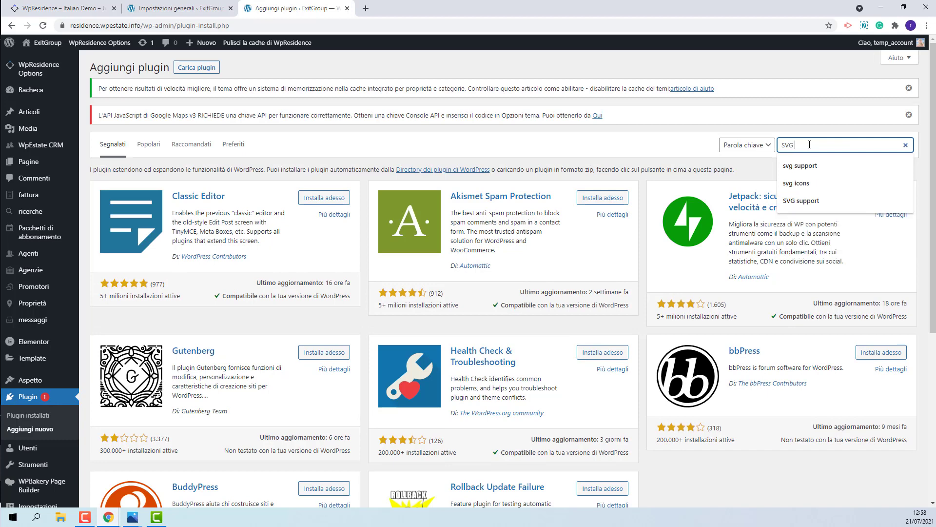
type("Upport")
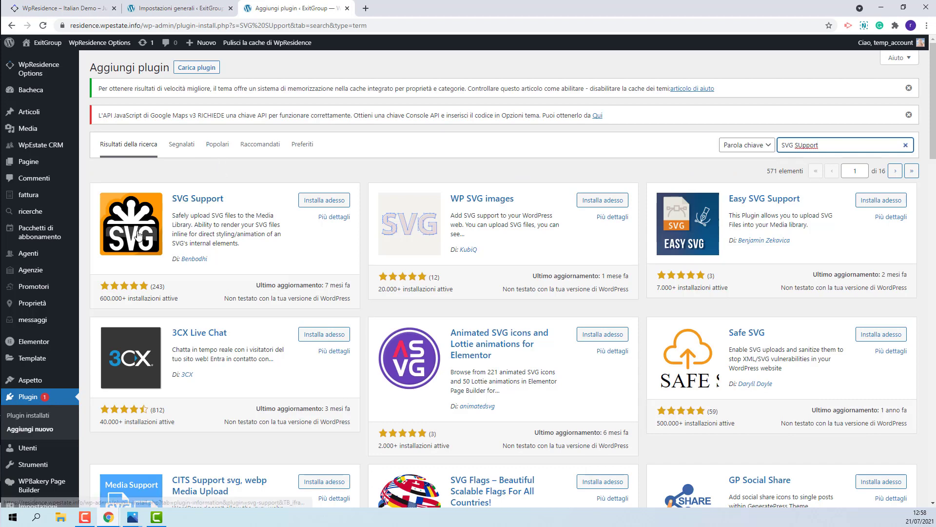
left_click(324, 200)
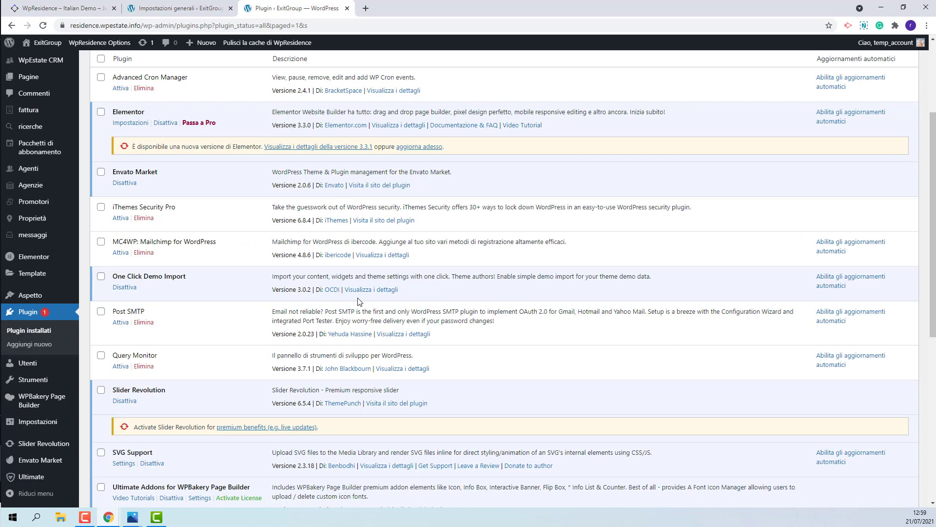
Step: Restrict SVG uploads to administrators in the SVG Support plugin's settings and save the changes
scroll(358, 301, "down", 2)
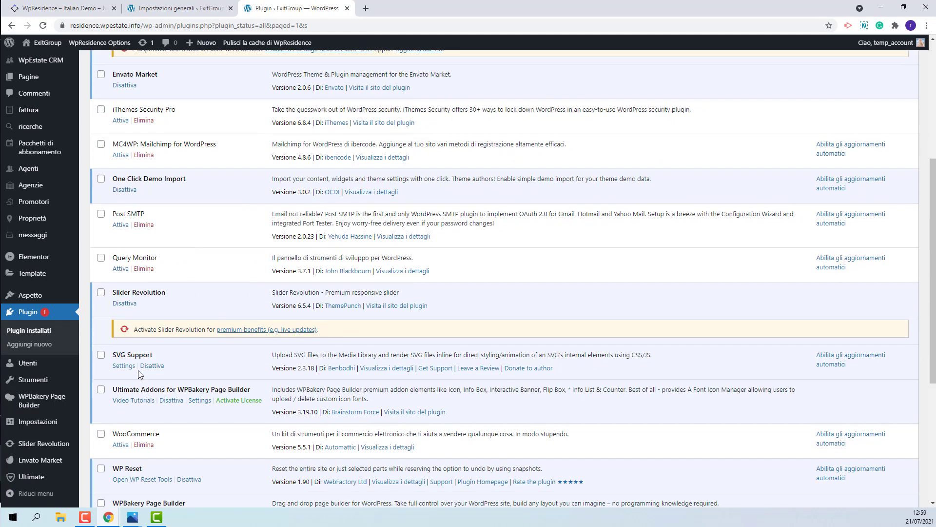
left_click(124, 366)
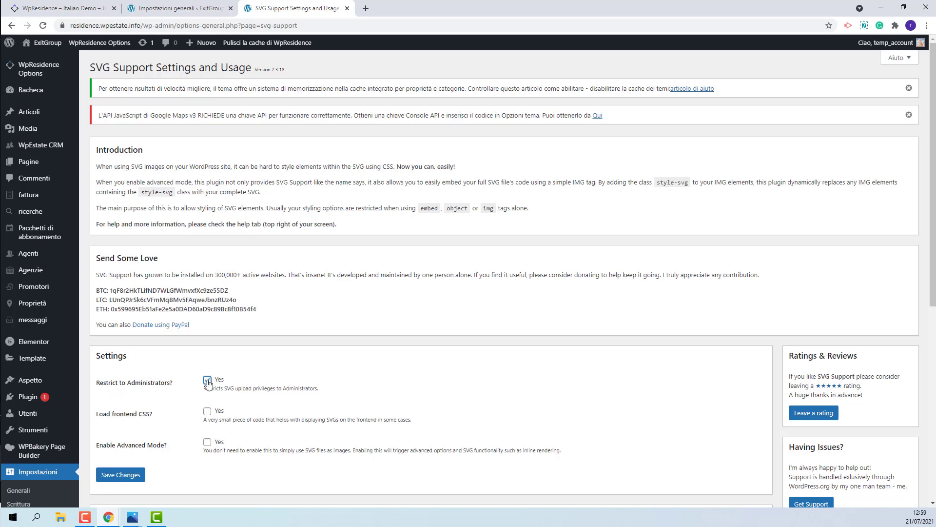
left_click(119, 474)
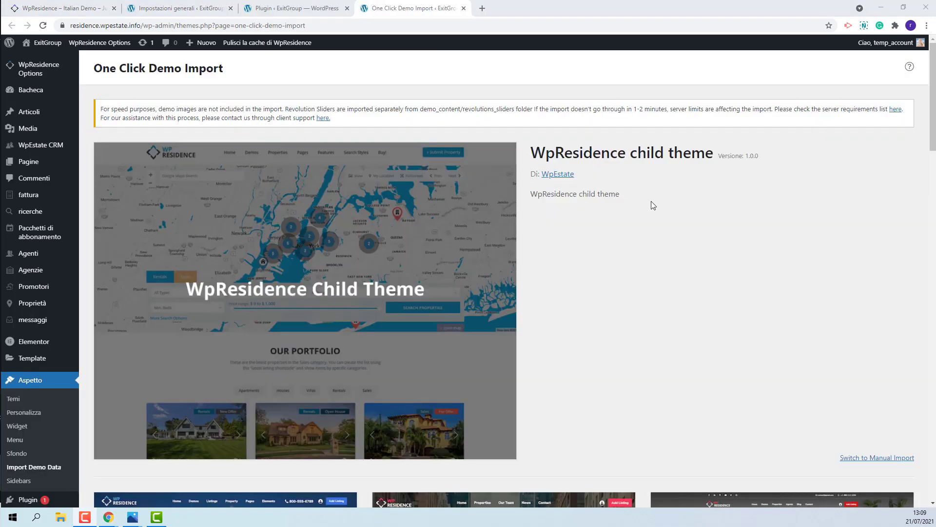
Step: Import the Italian Demo with One Click Demo Import, without adding any of the recommended plugins
scroll(653, 205, "down", 20)
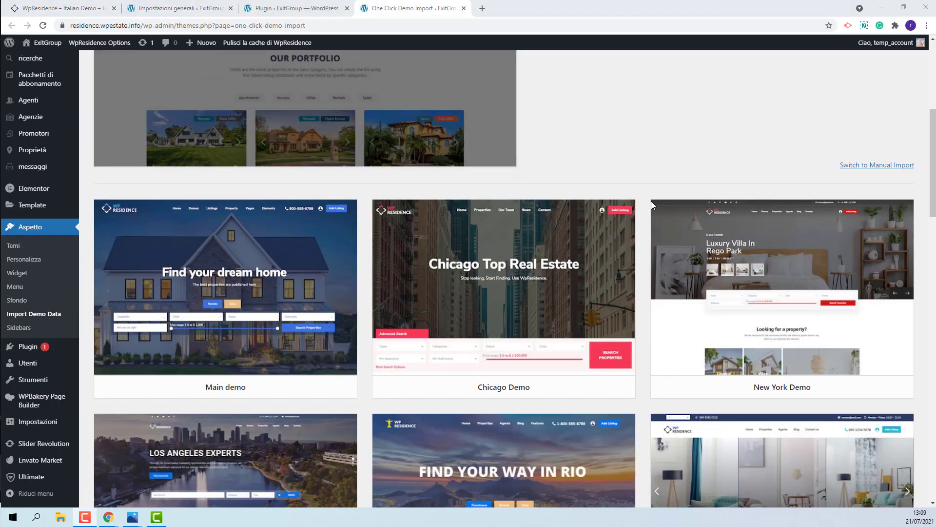
scroll(651, 201, "down", 5)
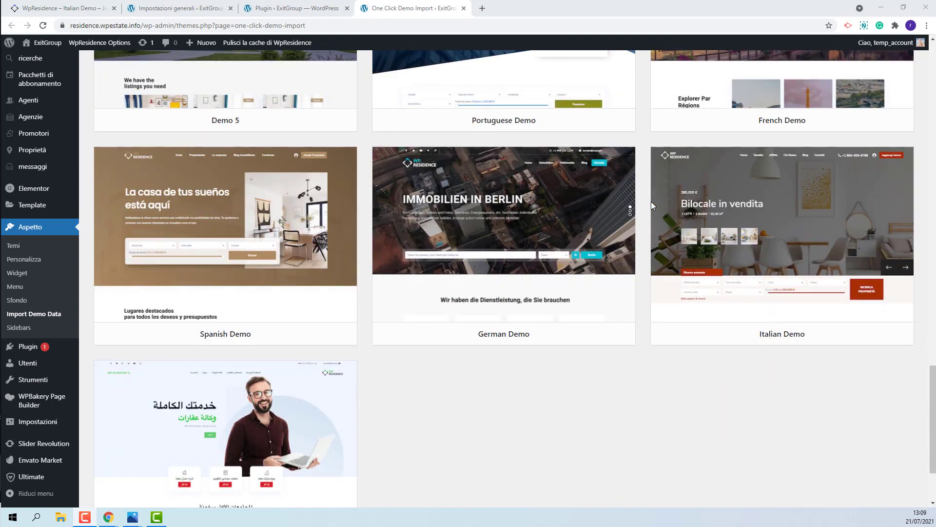
mouse_move(834, 320)
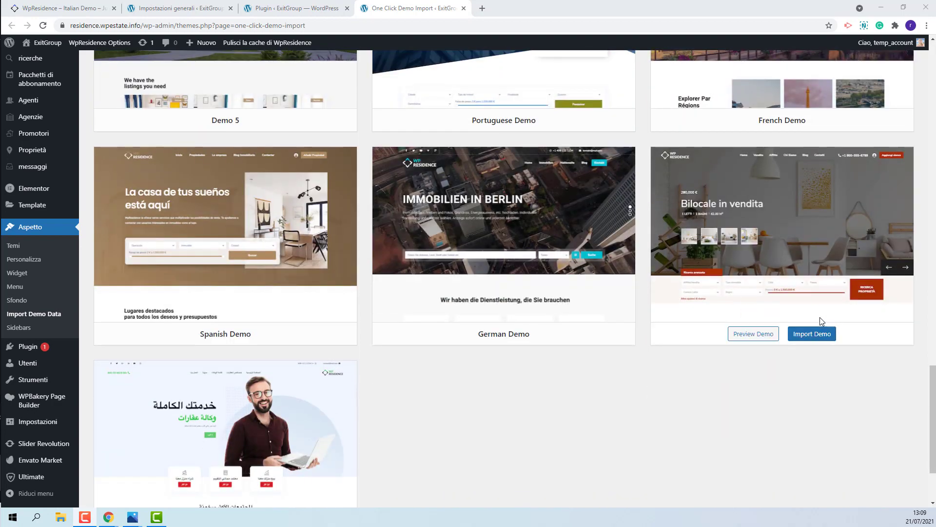
left_click(818, 344)
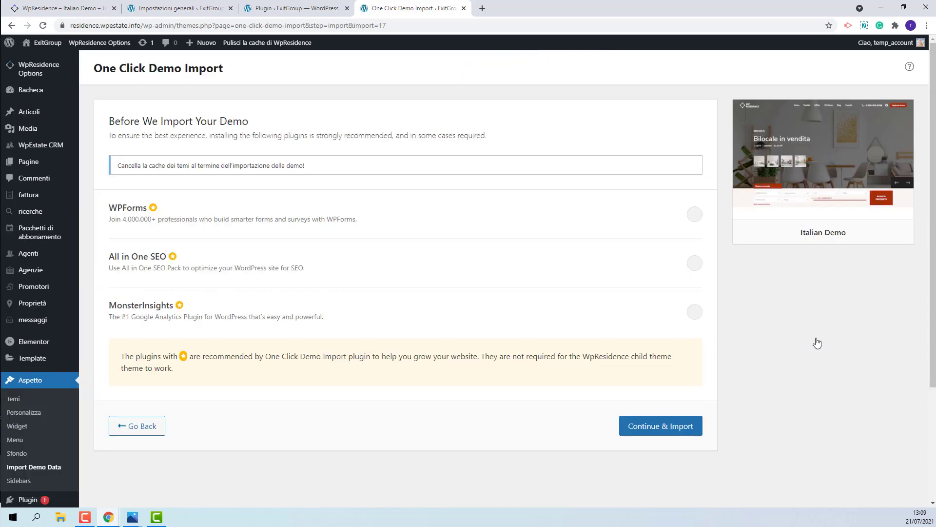
left_click(665, 429)
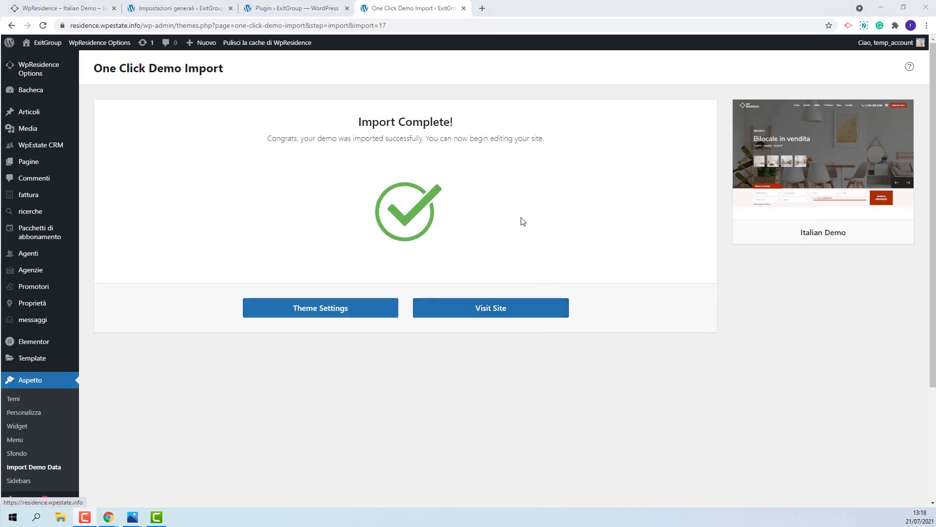
Step: Visit the site's front end and look through the imported homepage sections, from the property slider to the dedicated agents
left_click(490, 316)
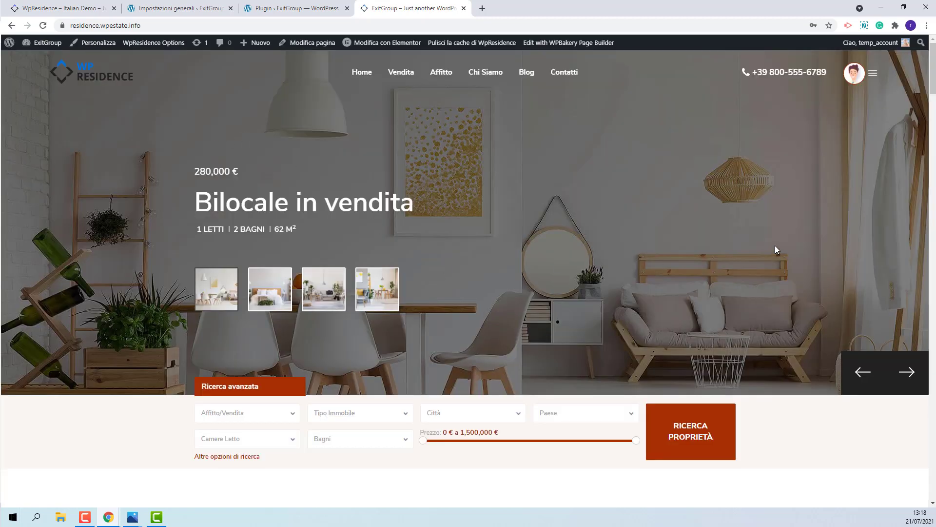
scroll(760, 219, "down", 2)
scroll(756, 211, "down", 8)
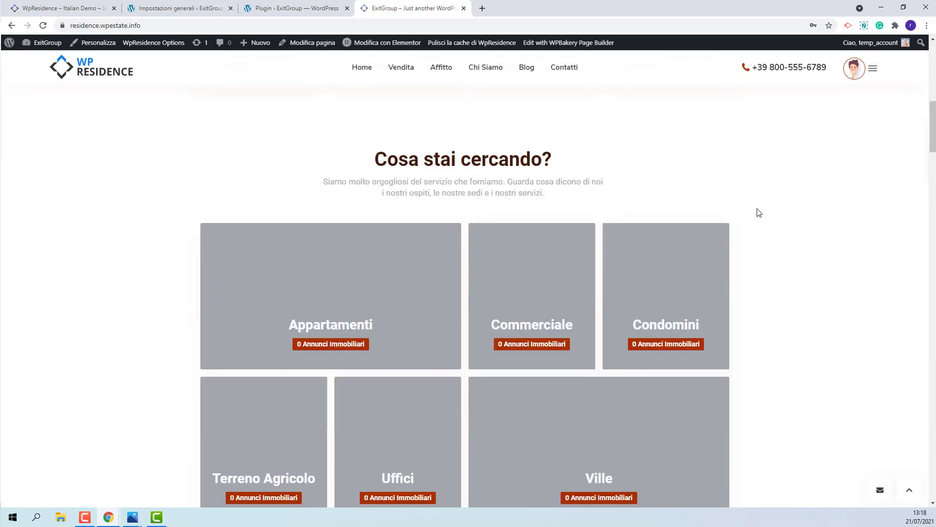
scroll(758, 212, "down", 2)
scroll(759, 213, "down", 6)
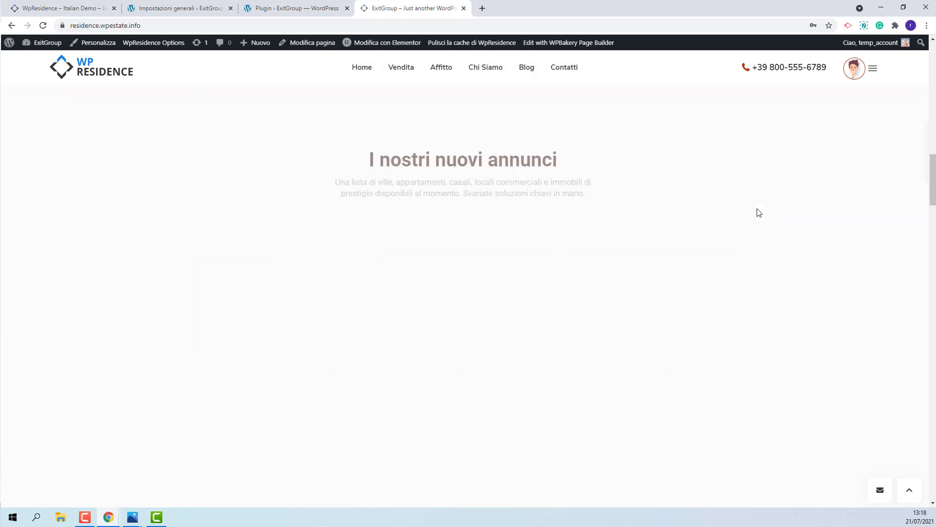
scroll(759, 213, "down", 12)
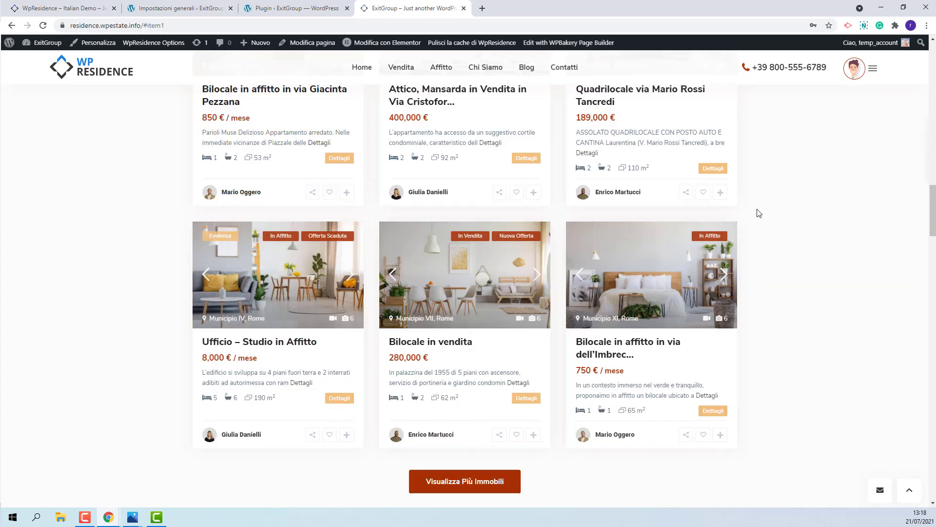
scroll(758, 212, "down", 12)
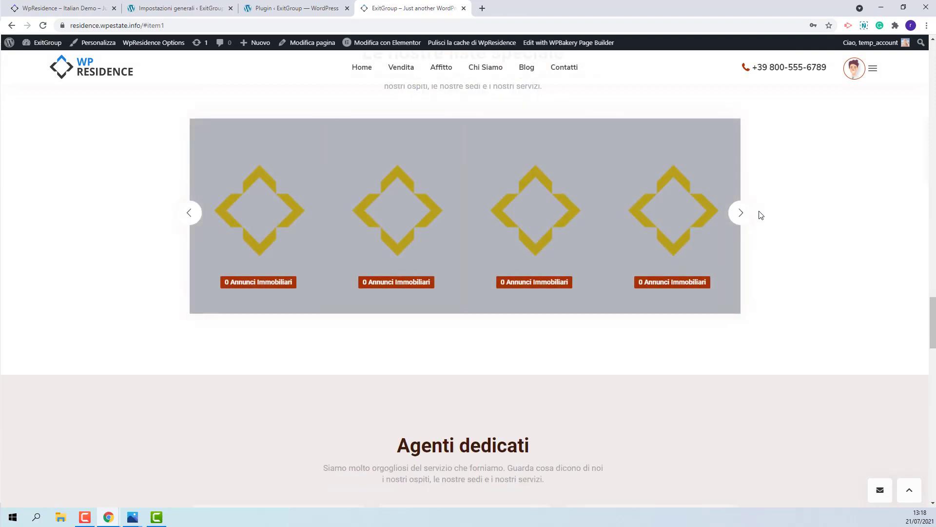
scroll(759, 212, "down", 5)
scroll(759, 215, "down", 15)
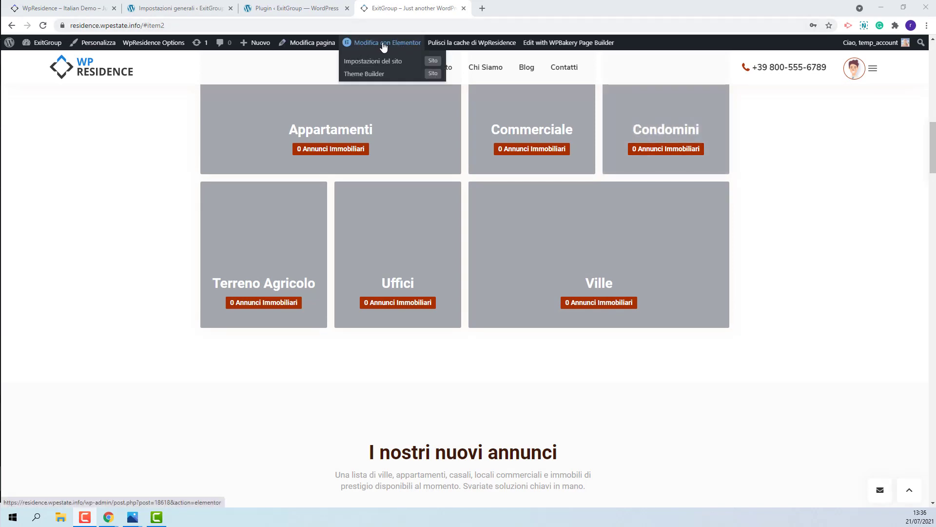
Step: Open the homepage in Elementor and review the Pick Categories options of the WpResidence Grids widget under "Cosa stai cercando?"
left_click(383, 45)
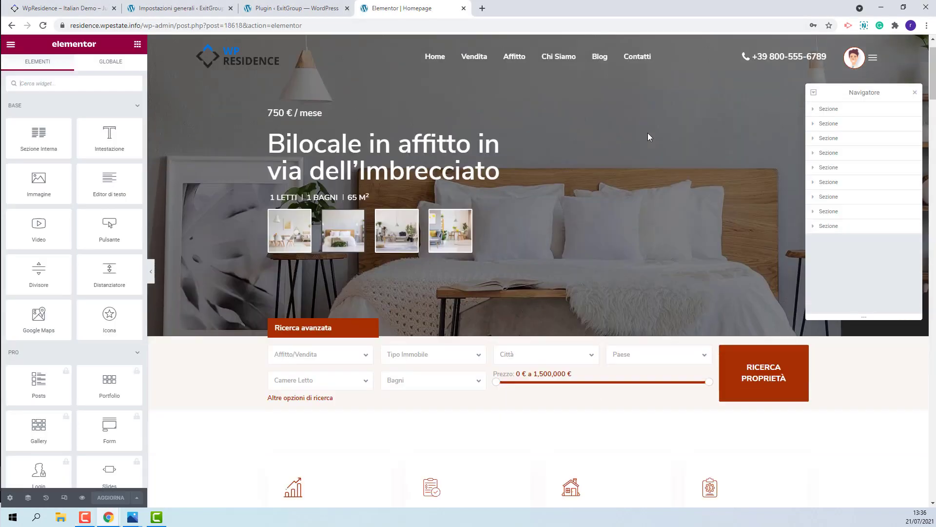
scroll(645, 129, "down", 10)
left_click(376, 196)
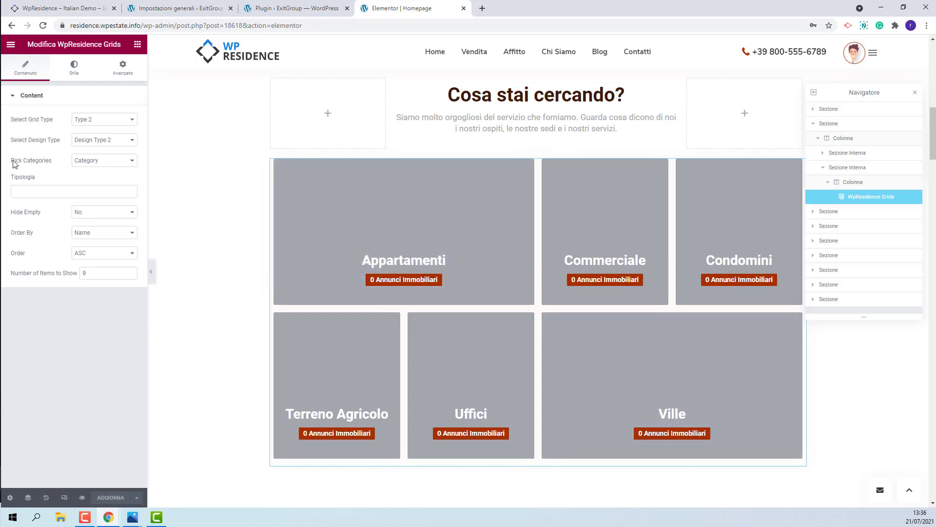
left_click(99, 164)
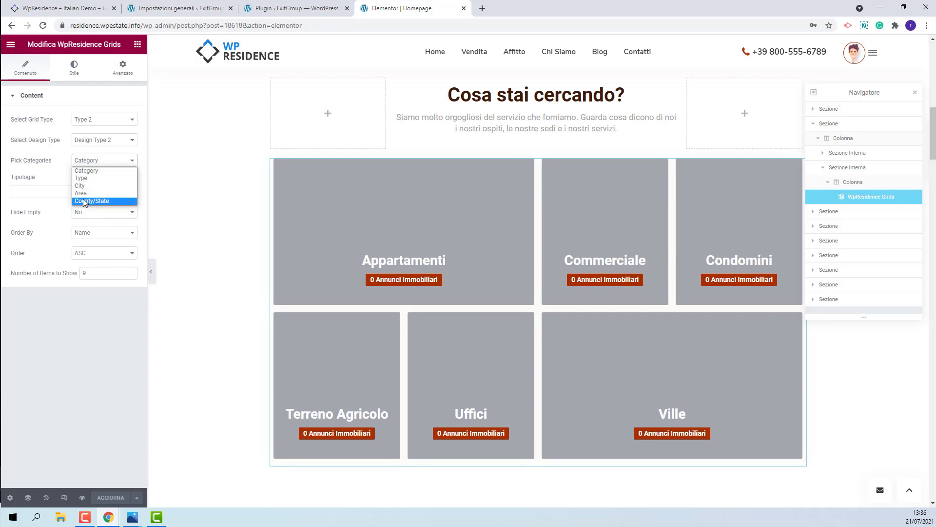
Step: Add Appartamenti, Commerciale, In Affitto and In Vendita to the WpResidence Category Slider and update the homepage
scroll(240, 209, "down", 15)
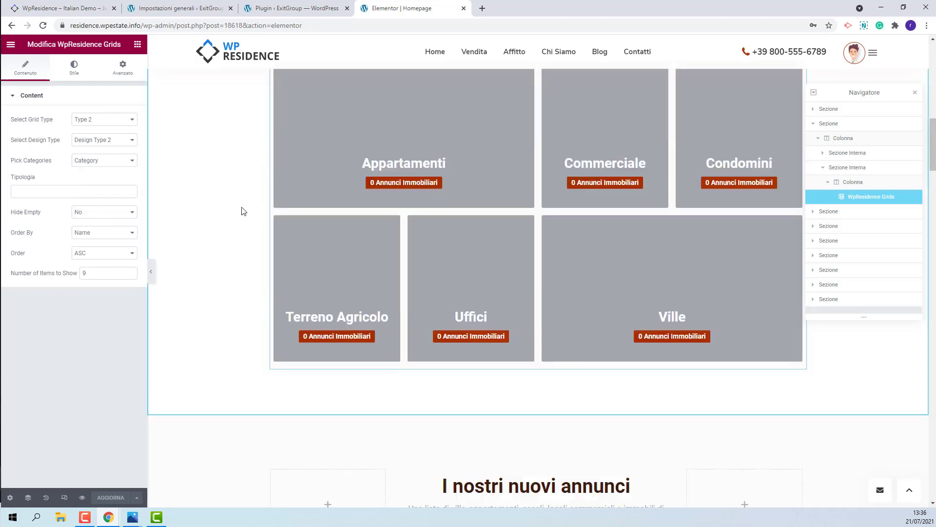
scroll(241, 206, "down", 8)
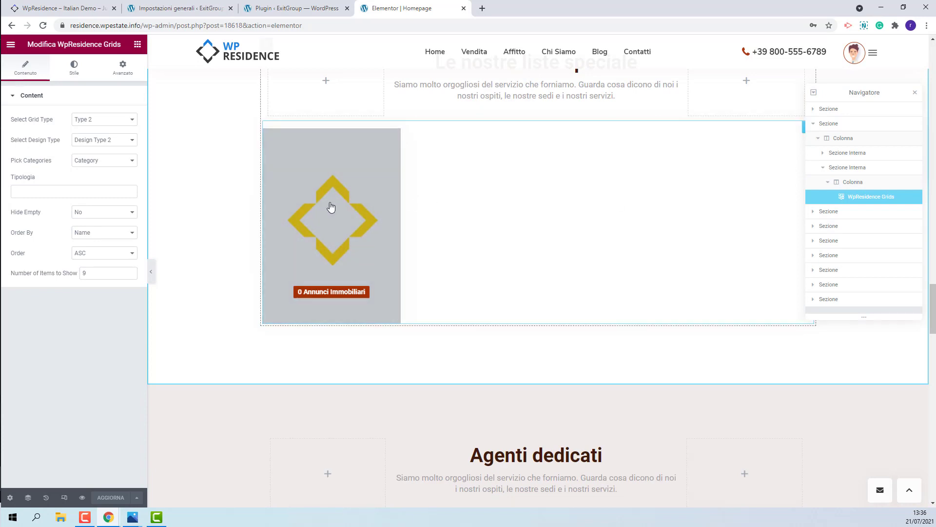
left_click(355, 226)
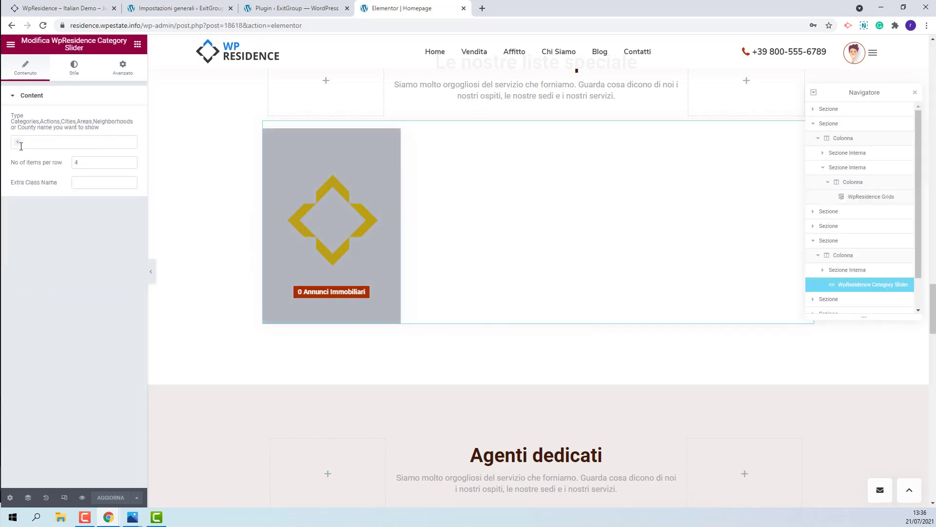
left_click(20, 142)
left_click(27, 160)
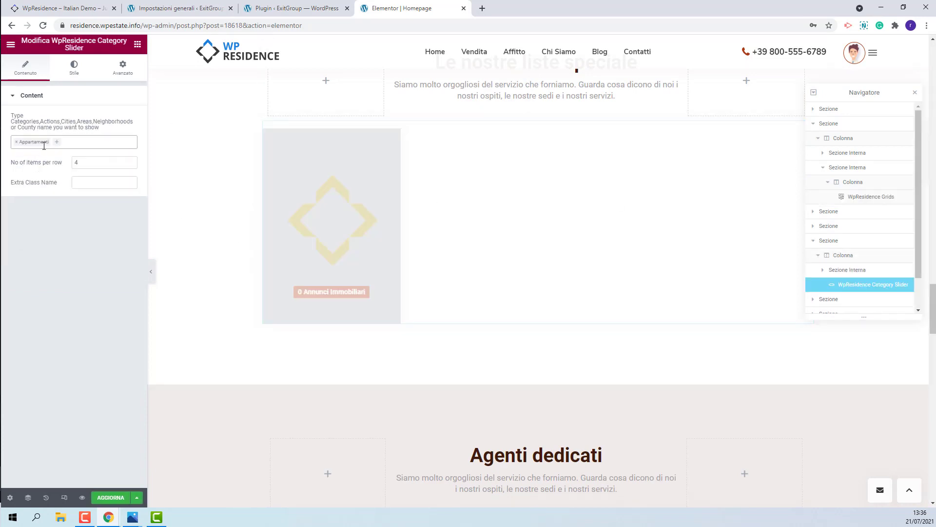
left_click(59, 146)
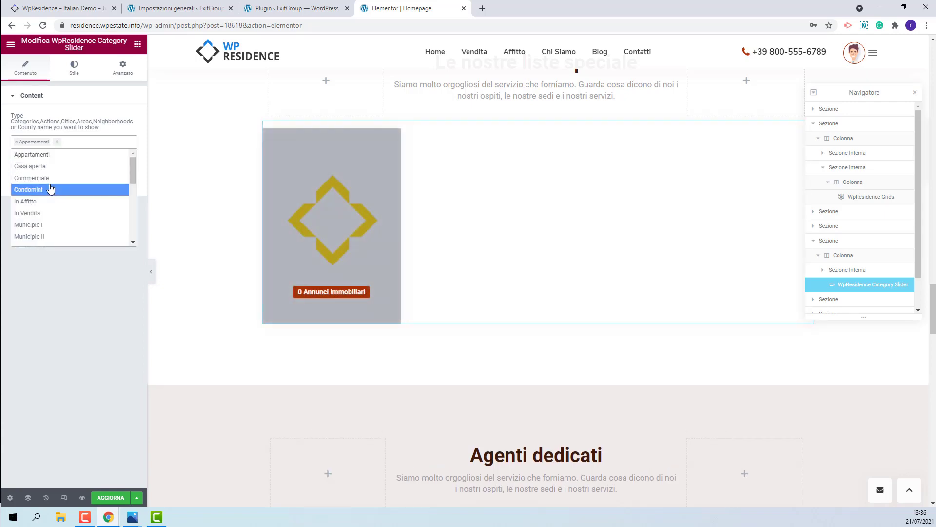
left_click(44, 178)
left_click(96, 144)
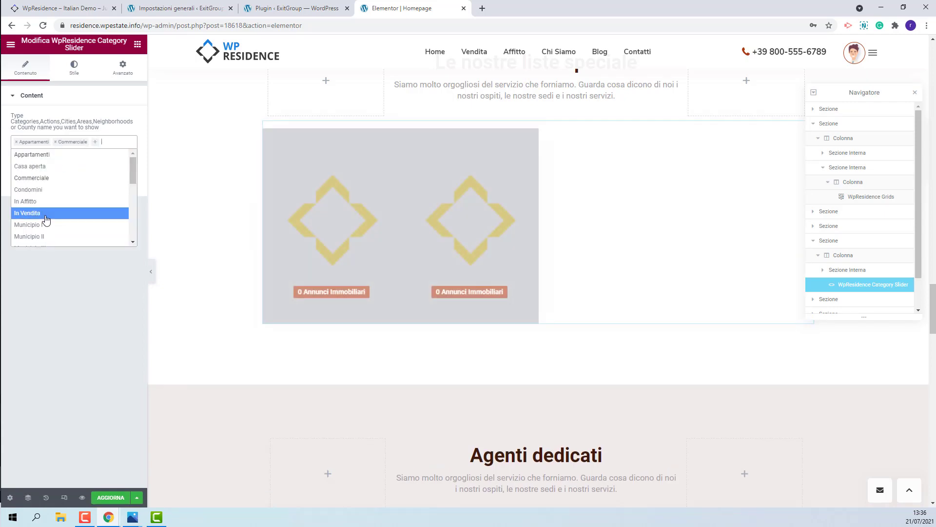
left_click(22, 210)
left_click(126, 146)
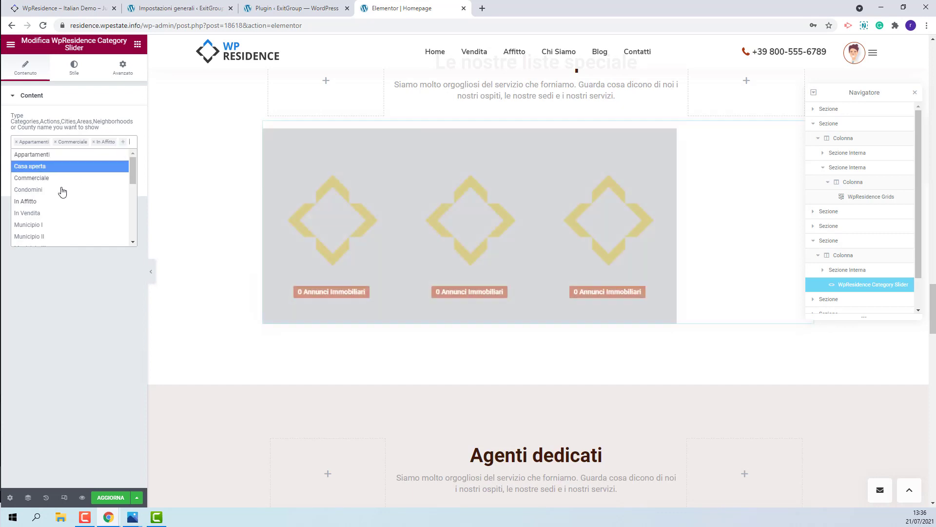
left_click(53, 213)
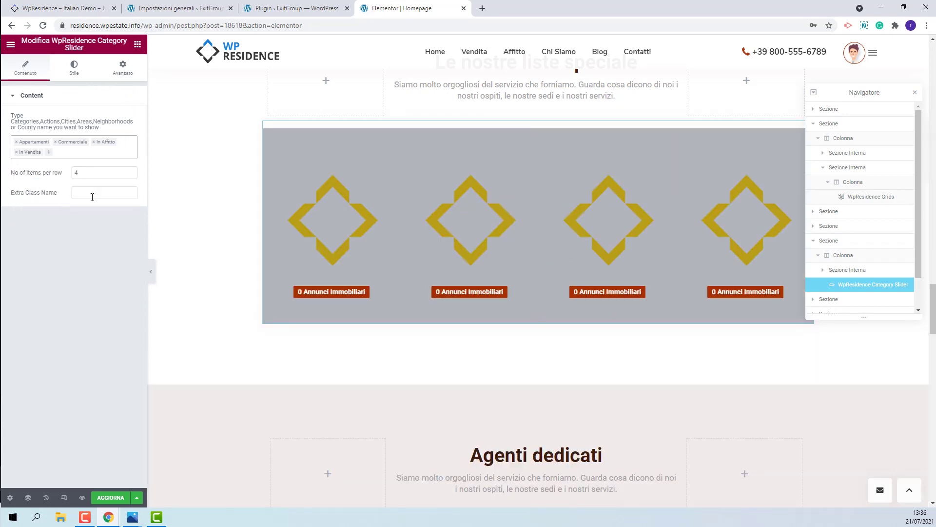
left_click(100, 498)
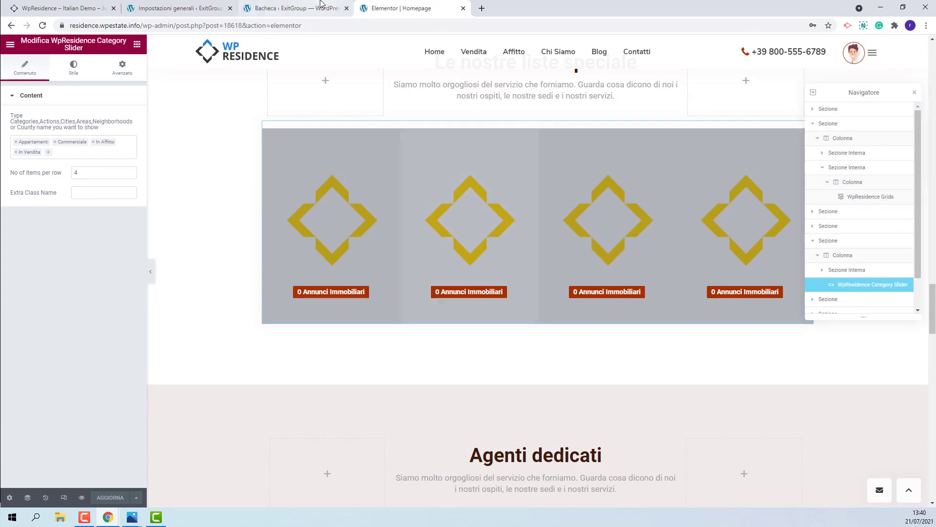
Step: In the WordPress admin, upload city2 as the featured image of the Appartamenti property category and save the category
left_click(319, 5)
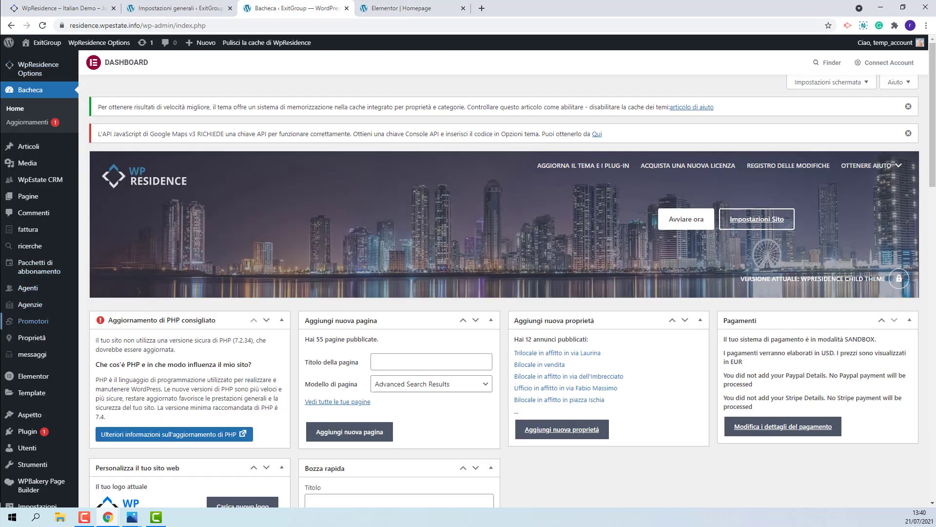
mouse_move(24, 339)
left_click(100, 375)
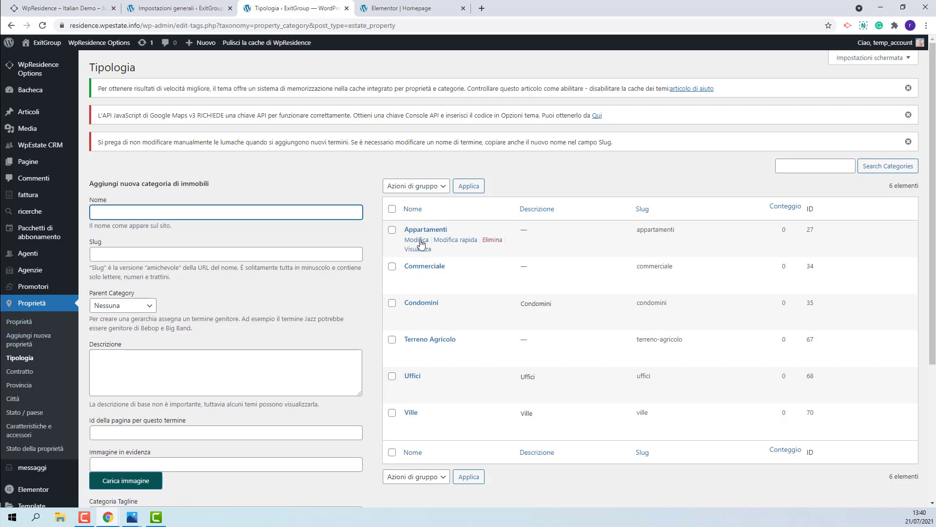
left_click(417, 240)
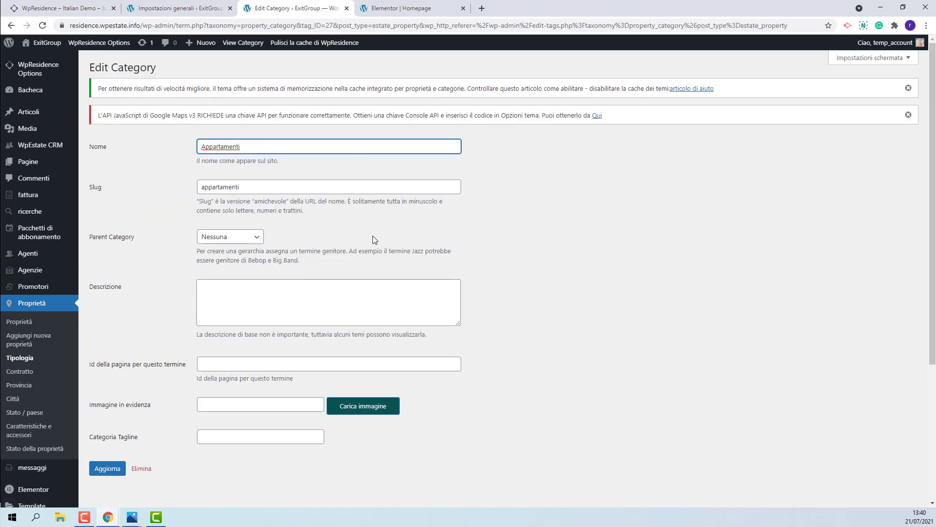
left_click(361, 409)
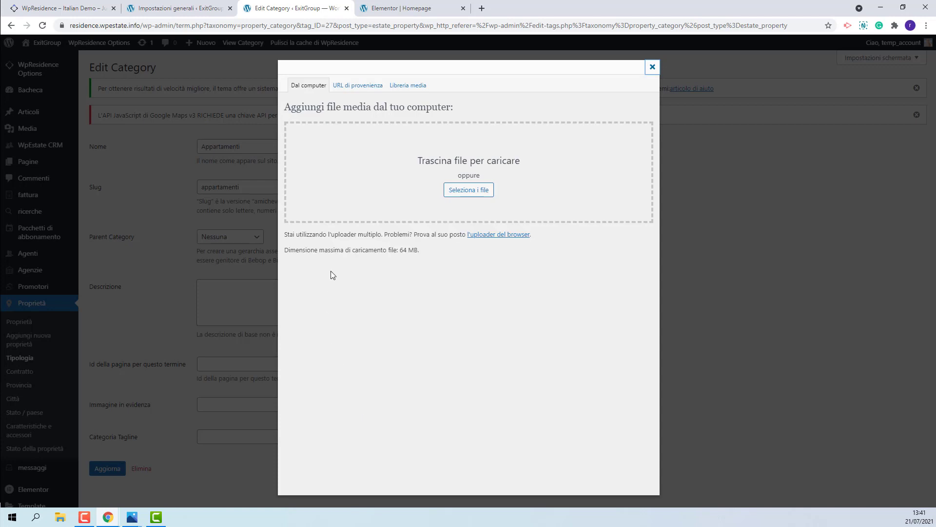
left_click(478, 191)
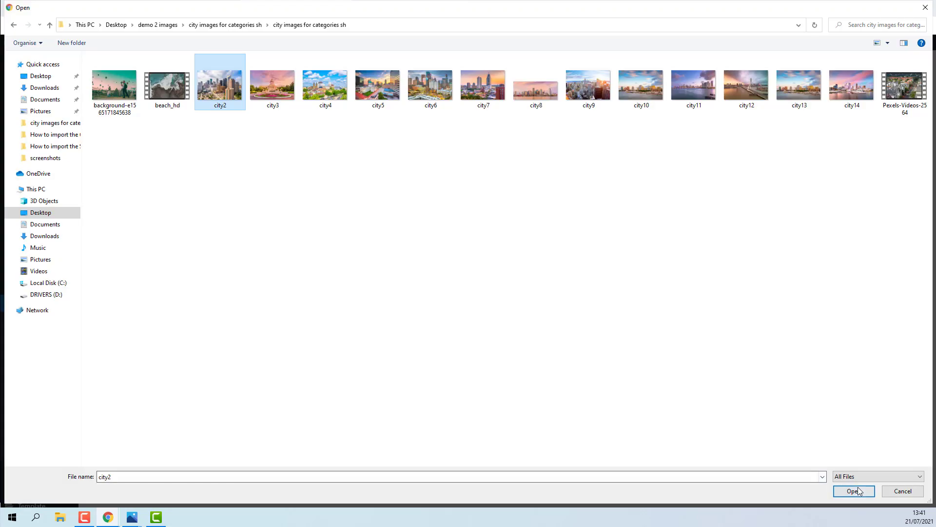
left_click(858, 491)
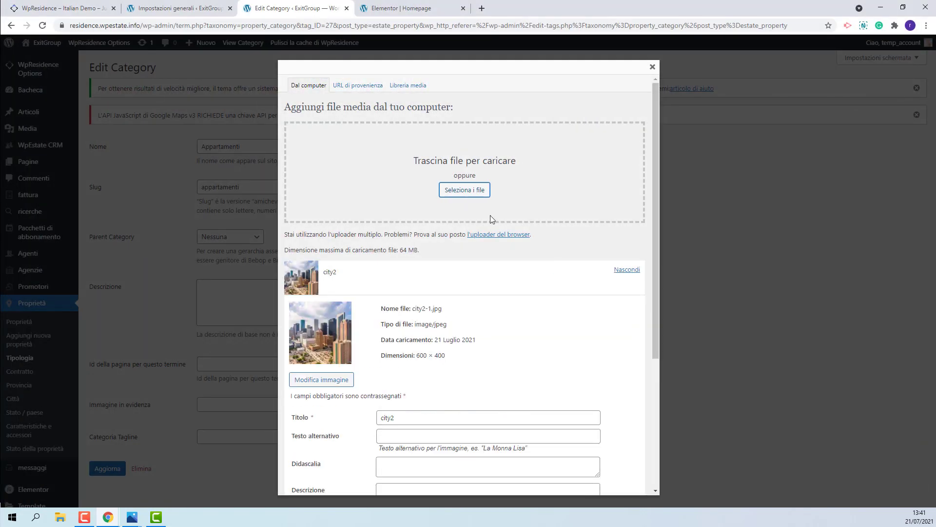
scroll(622, 253, "down", 4)
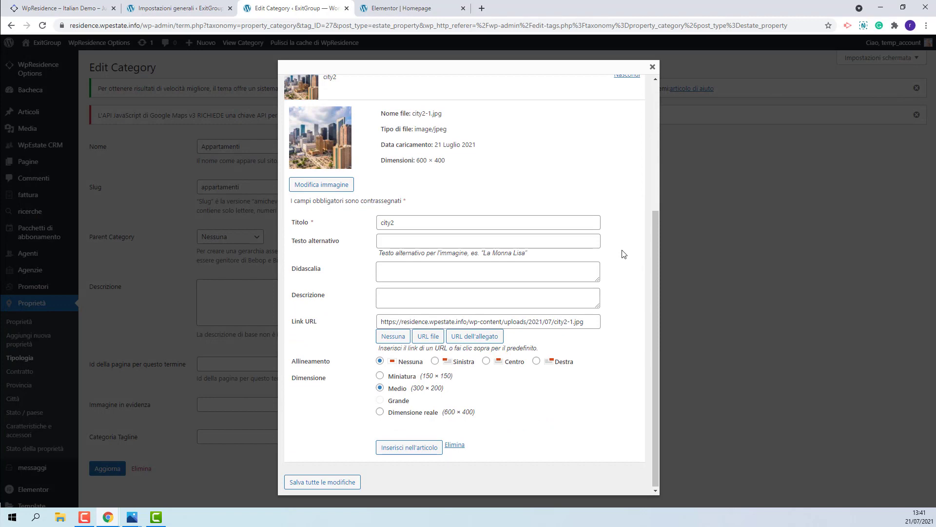
left_click(409, 448)
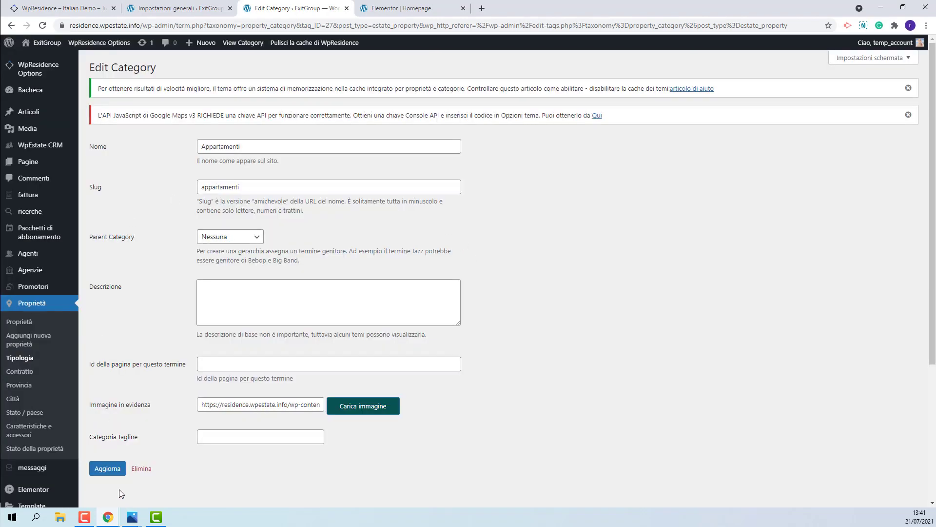
left_click(108, 468)
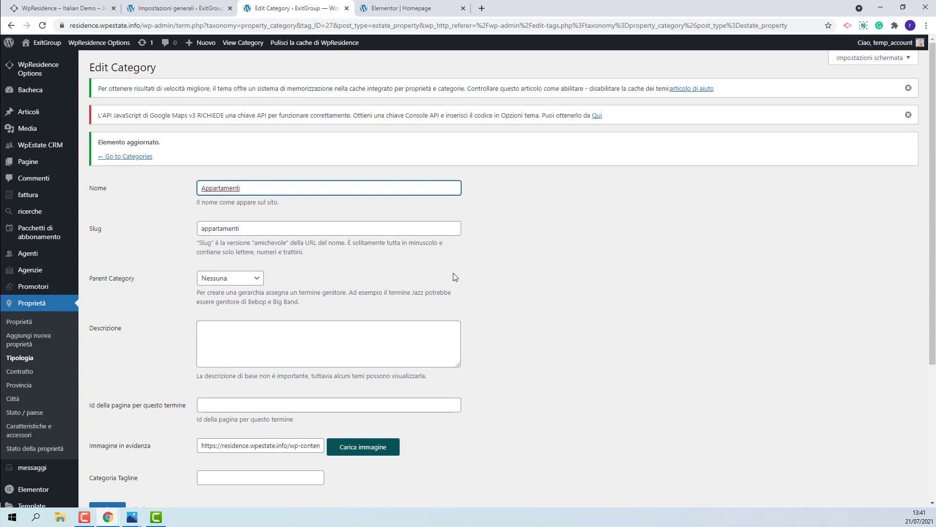
Step: Upload city3 as the featured image of the Commerciale property category and save the category
left_click(117, 157)
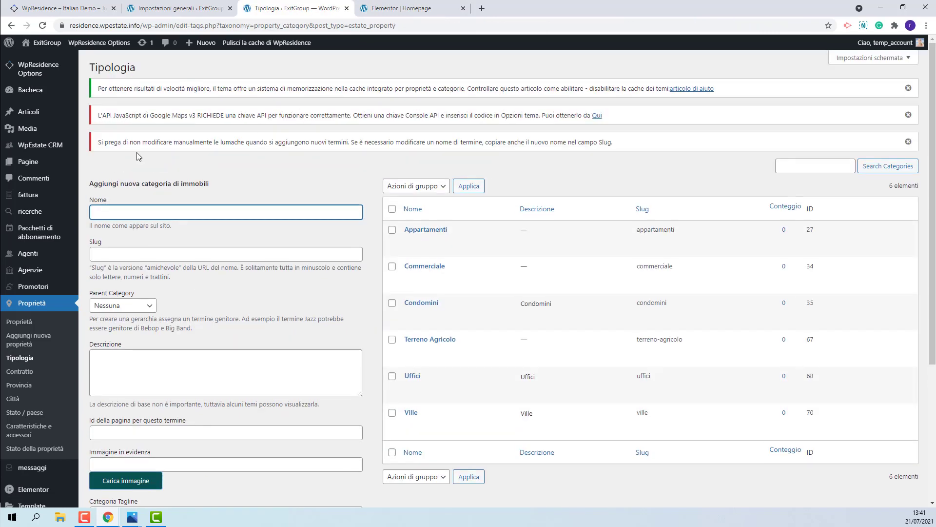
left_click(416, 267)
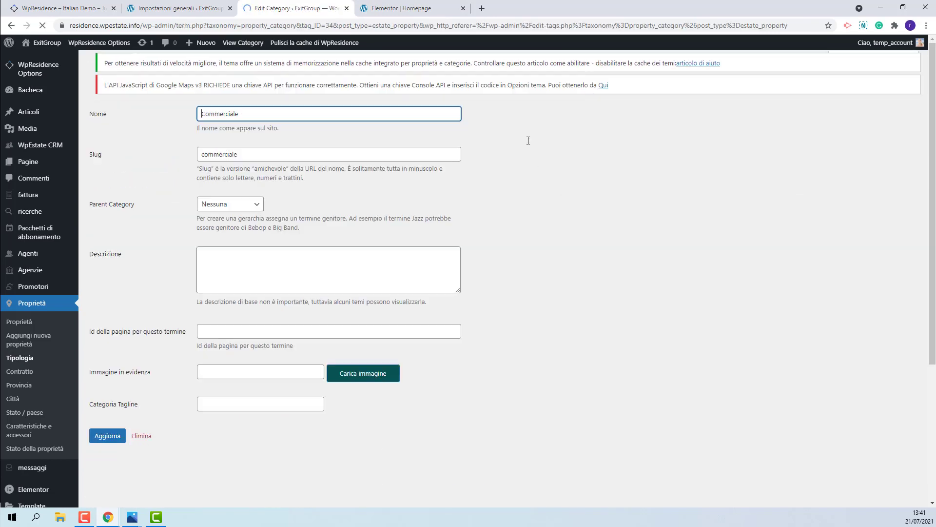
left_click(360, 410)
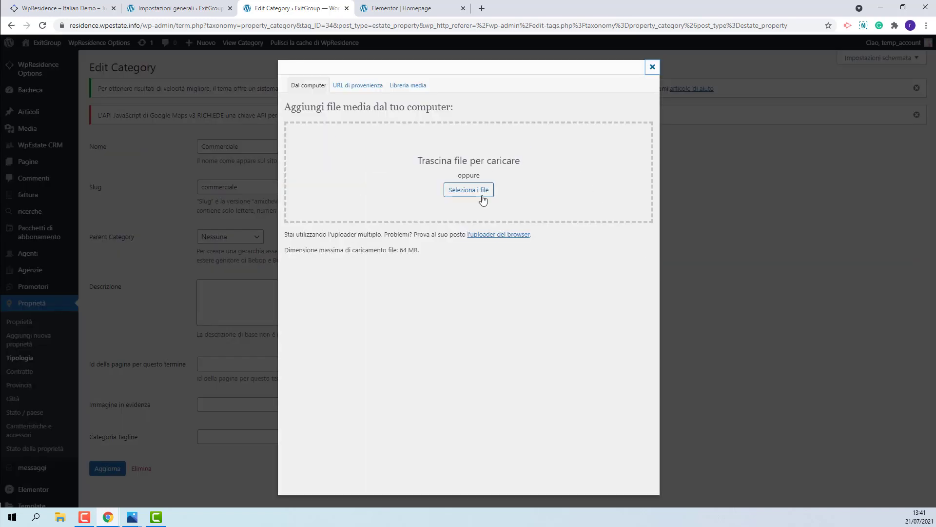
left_click(469, 190)
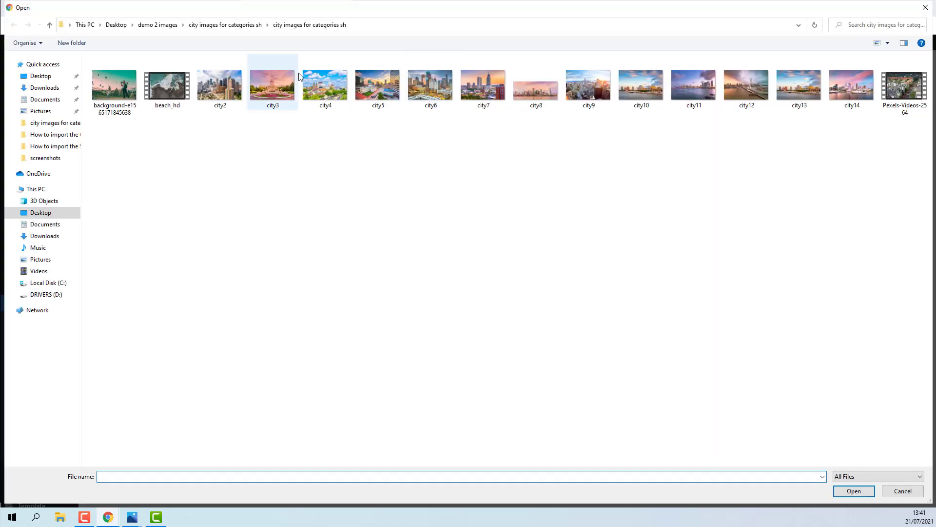
left_click(279, 92)
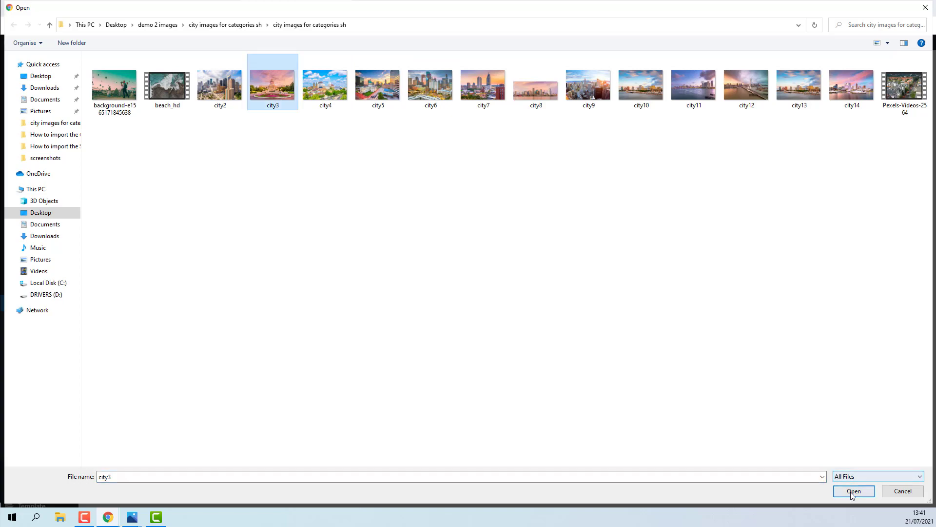
left_click(854, 491)
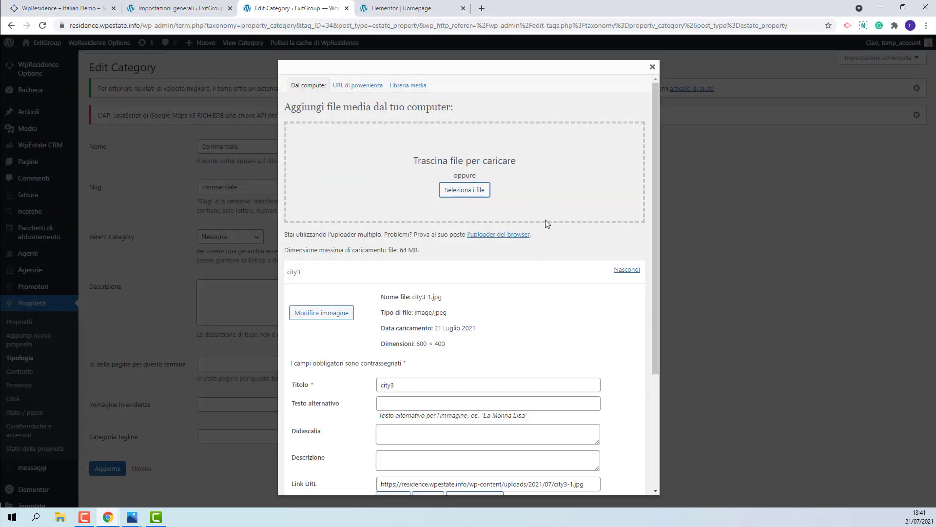
scroll(542, 234, "down", 5)
left_click(410, 447)
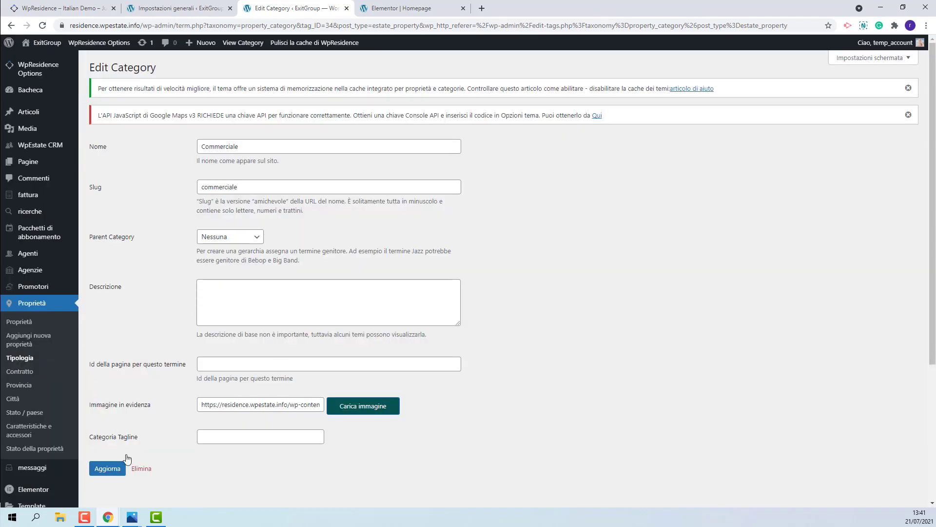
left_click(119, 469)
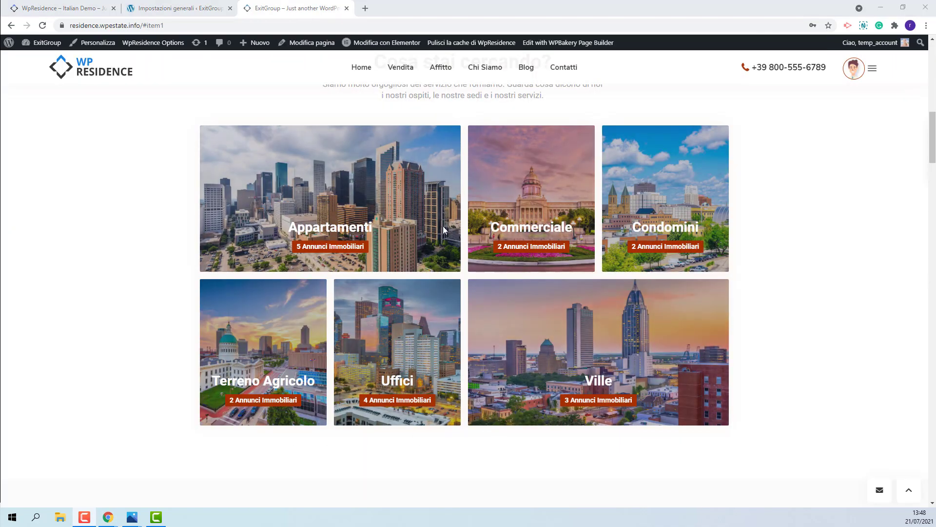
Step: Review the homepage sections from the category grid down to the map and footer
scroll(840, 290, "down", 5)
scroll(840, 289, "down", 20)
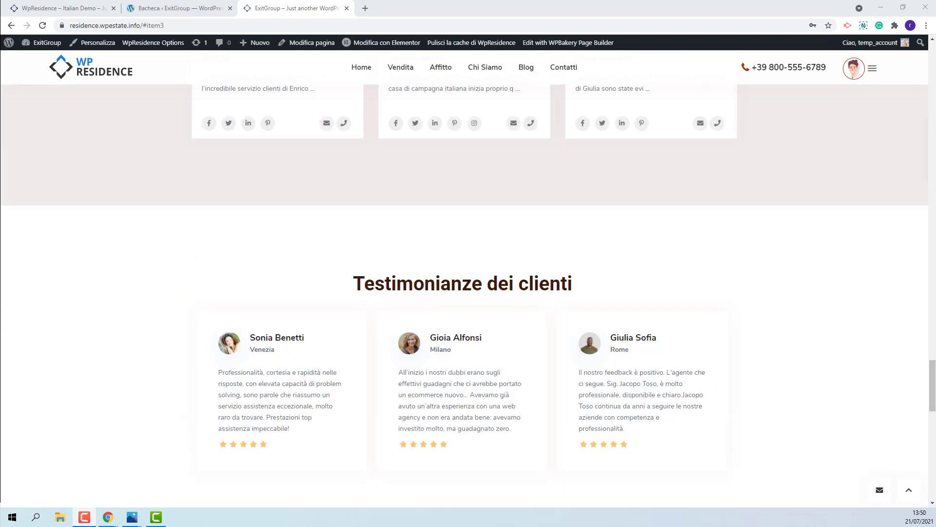
scroll(822, 367, "down", 15)
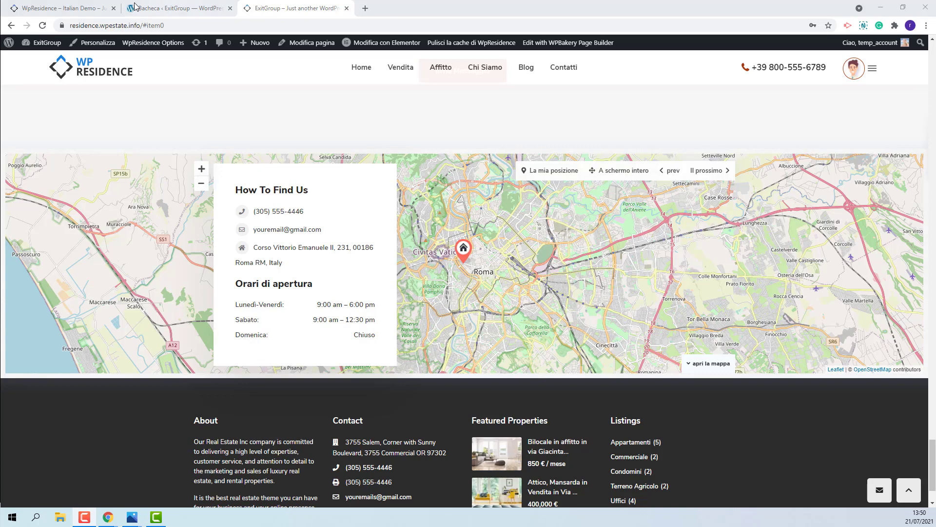
Step: Open the map settings of WpResidence Options in the WordPress admin and review the map system, API key and starting point options
left_click(151, 8)
mouse_move(73, 69)
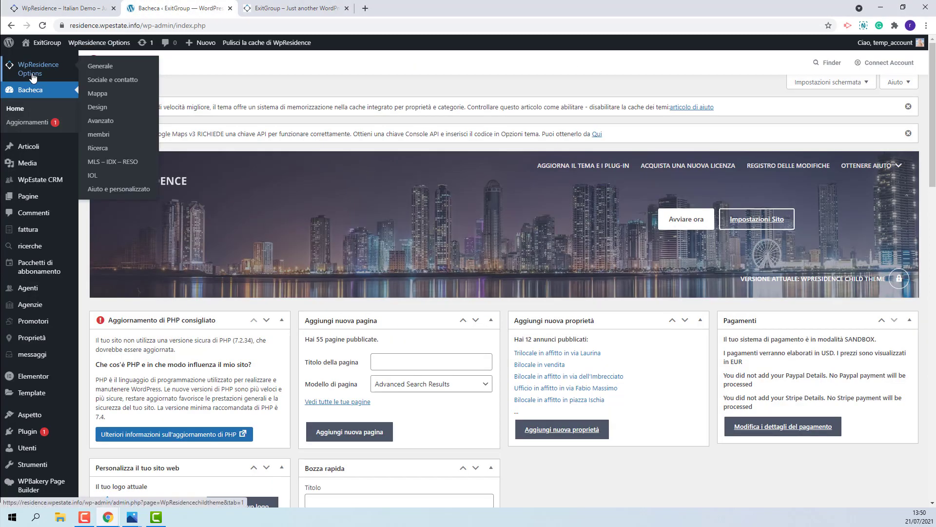
left_click(99, 94)
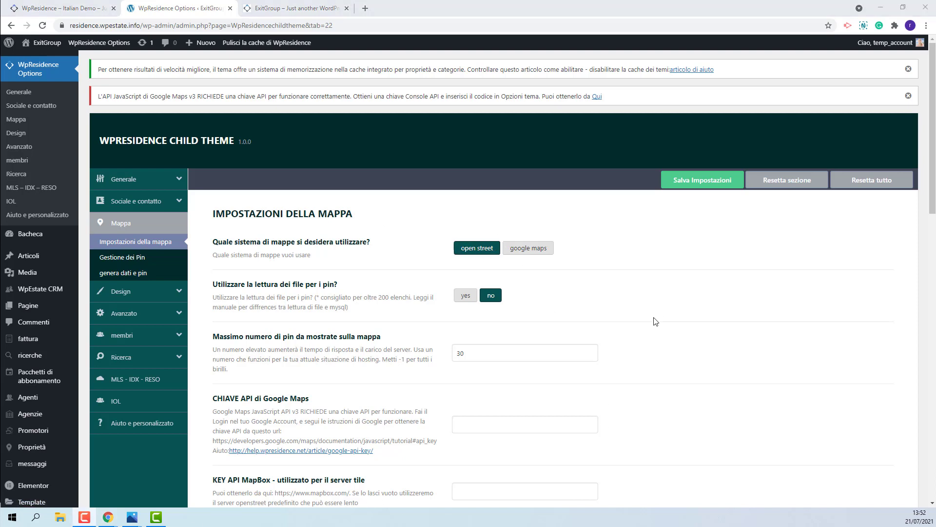
scroll(676, 276, "down", 4)
scroll(668, 275, "down", 2)
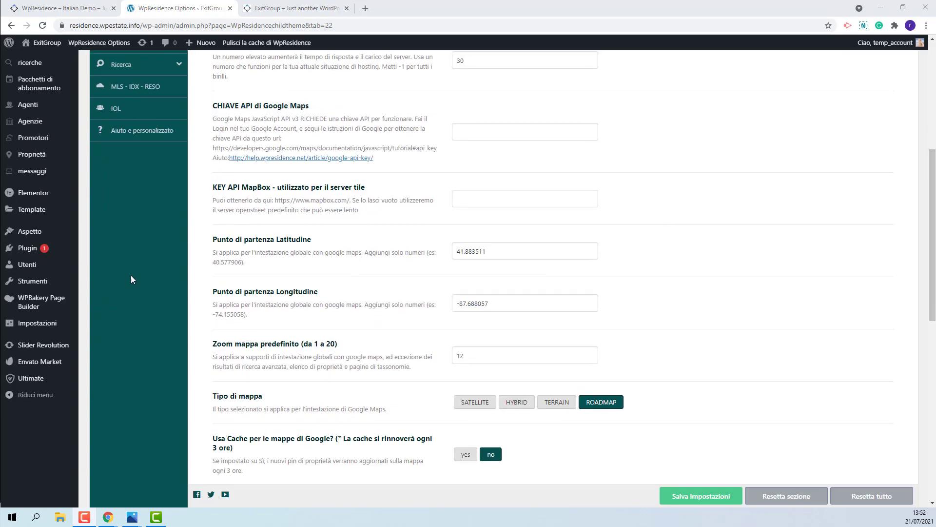
Step: Set the WordPress permalink structure to Nome articolo and save the changes
mouse_move(44, 328)
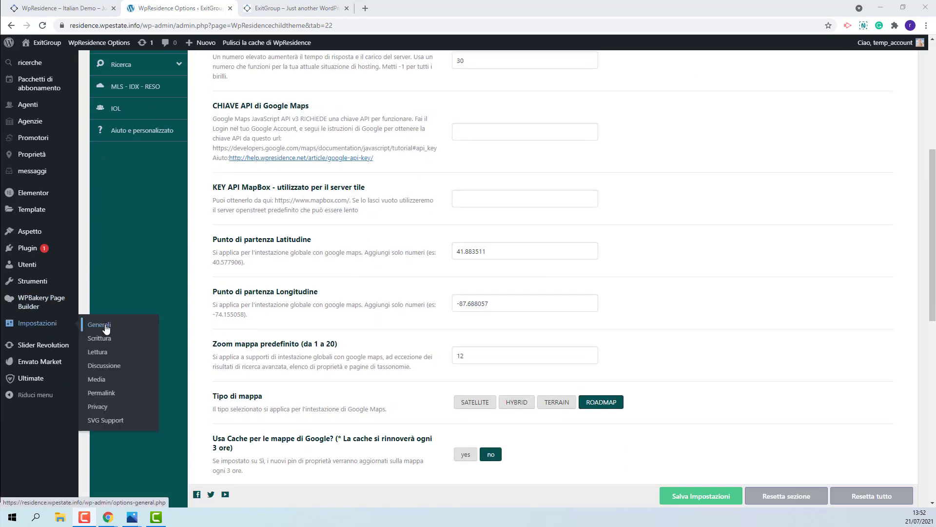
left_click(111, 394)
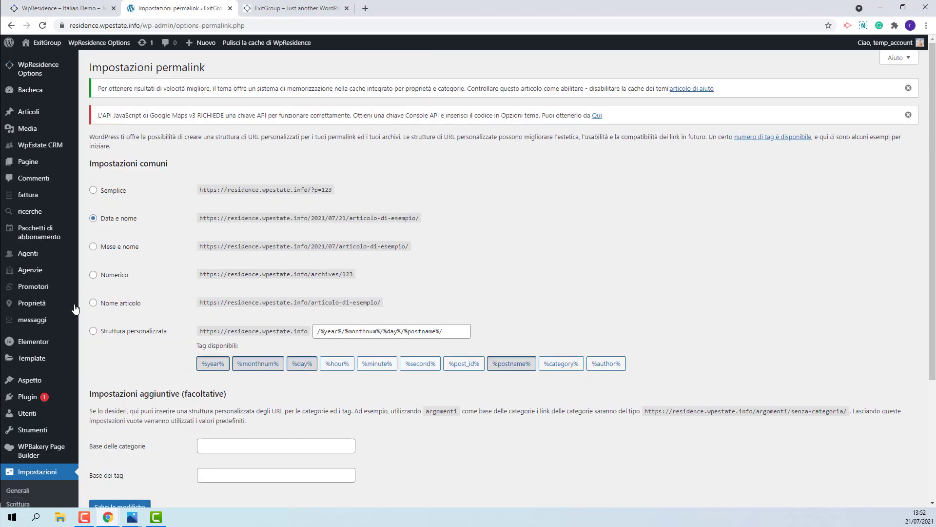
left_click(93, 303)
scroll(440, 281, "down", 3)
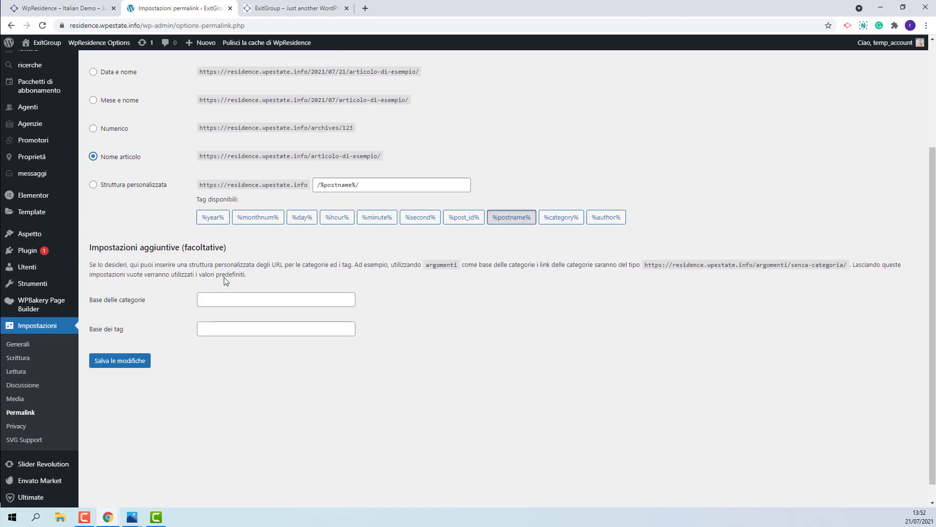
left_click(121, 363)
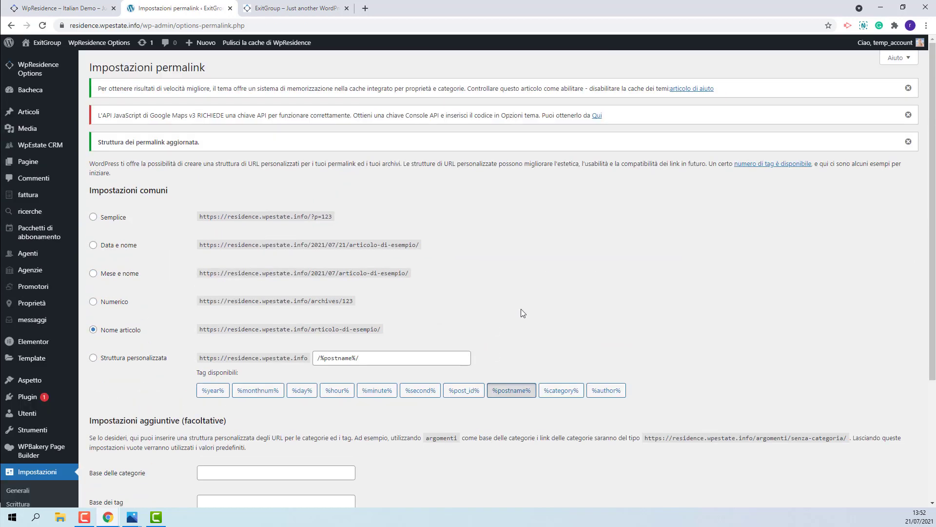
Step: Check the homepage's property slider, and examine its Cursore del tema settings in the general WpResidence options
key("ctrl+Tab")
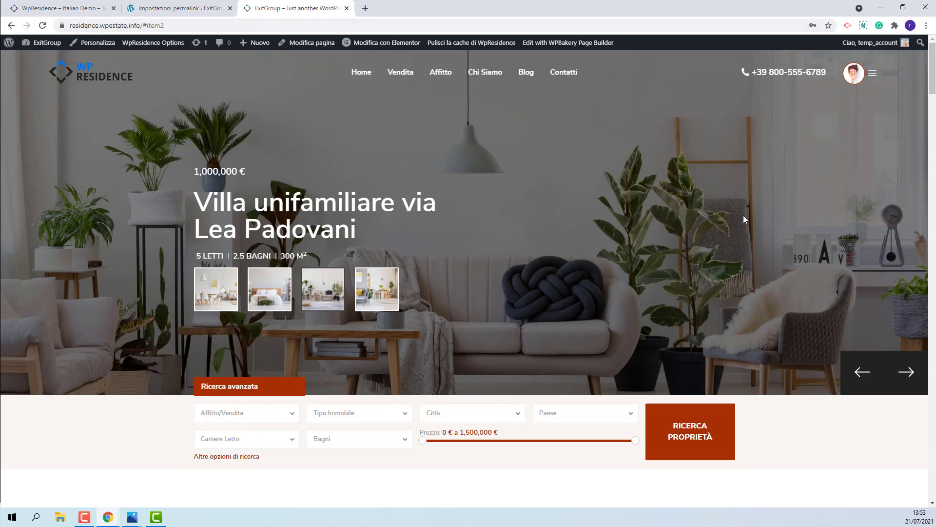
left_click(185, 8)
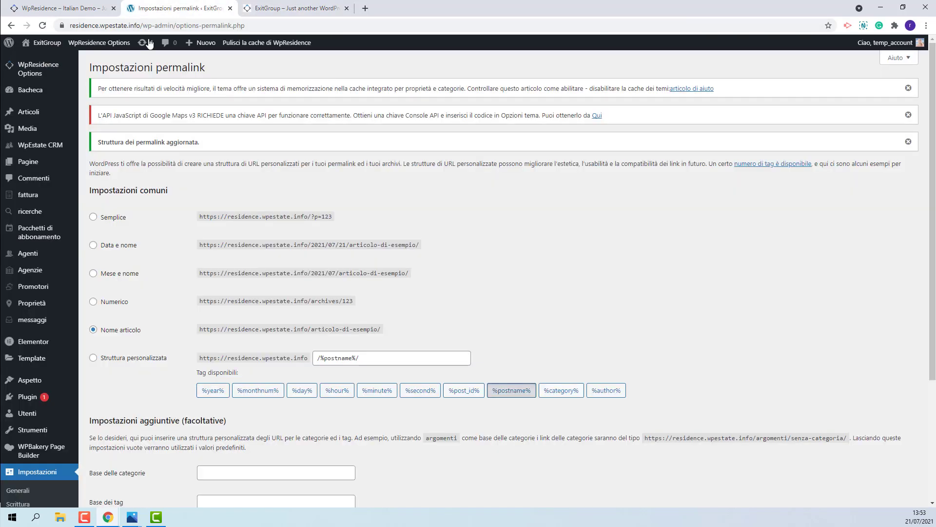
mouse_move(39, 69)
left_click(123, 71)
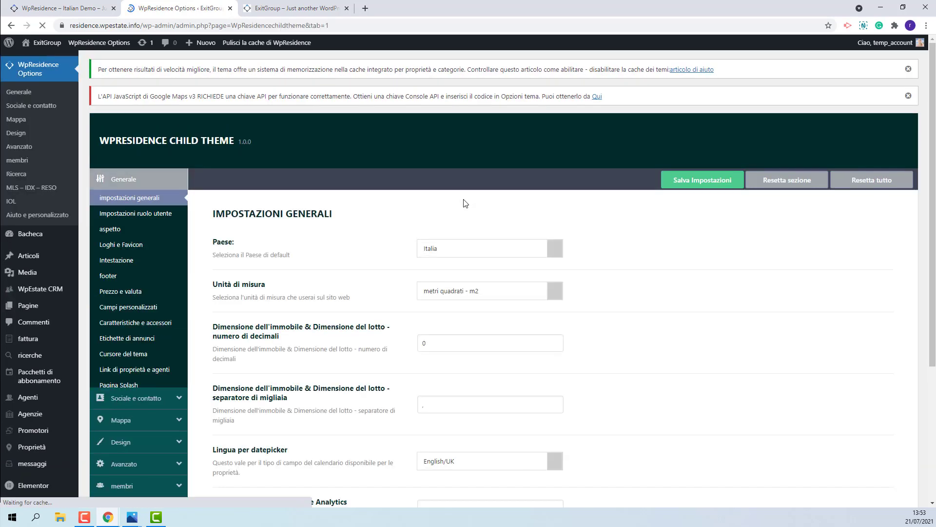
left_click(141, 359)
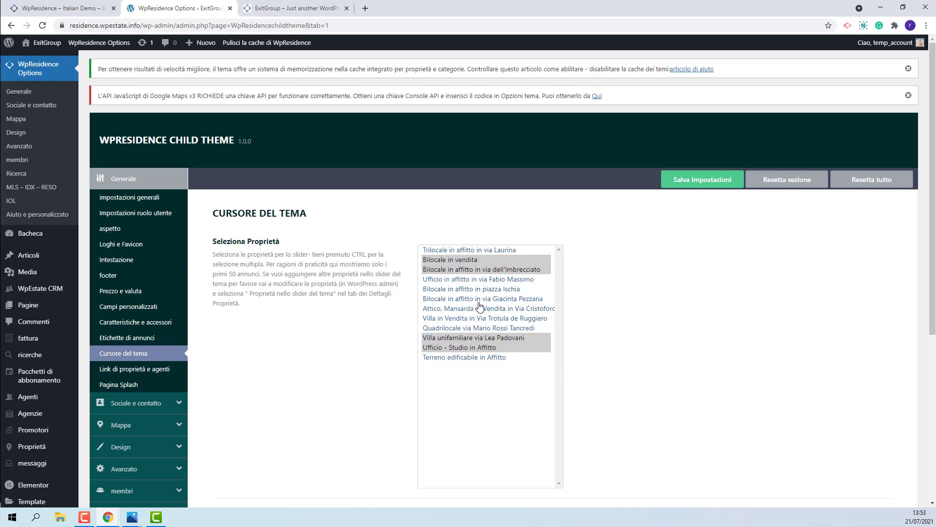
scroll(479, 310, "down", 5)
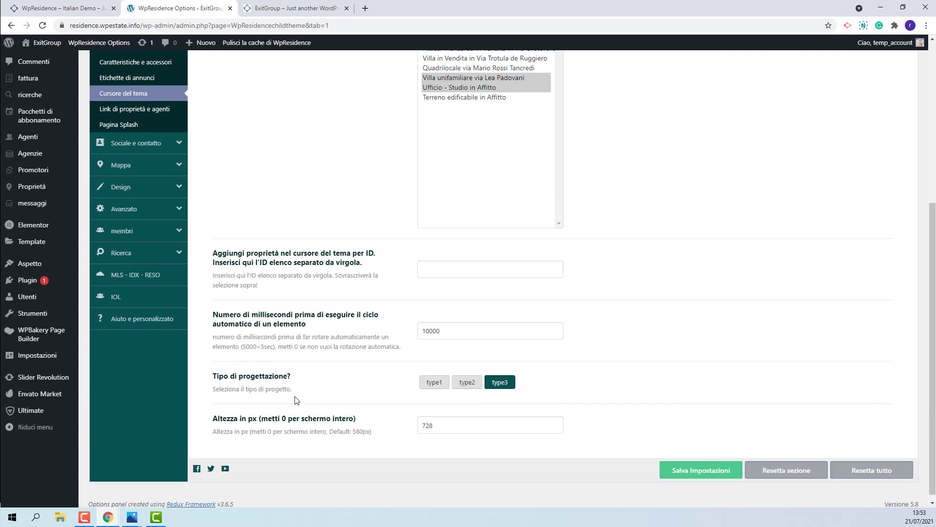
Step: Open the homepage's page editor in a new tab and examine the available header types in its appearance options
left_click(319, 8)
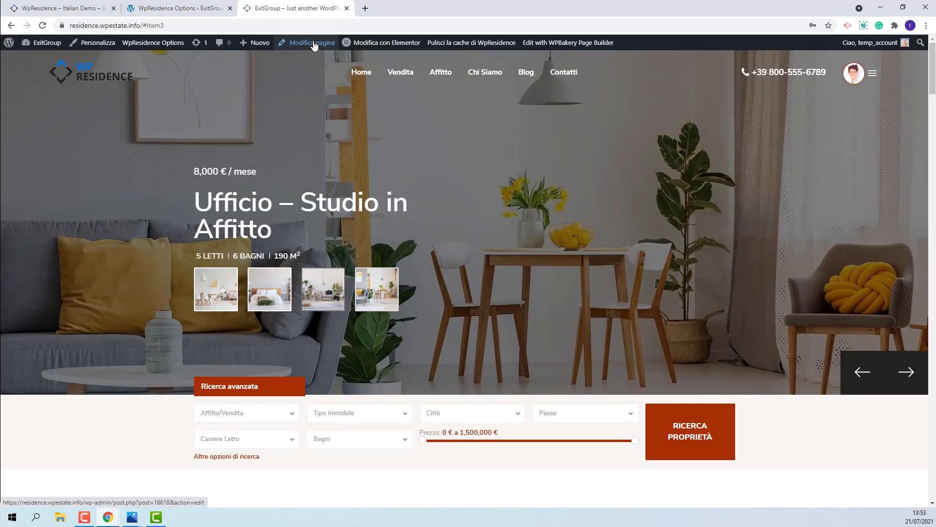
right_click(314, 45)
left_click(337, 49)
key("ctrl+Tab")
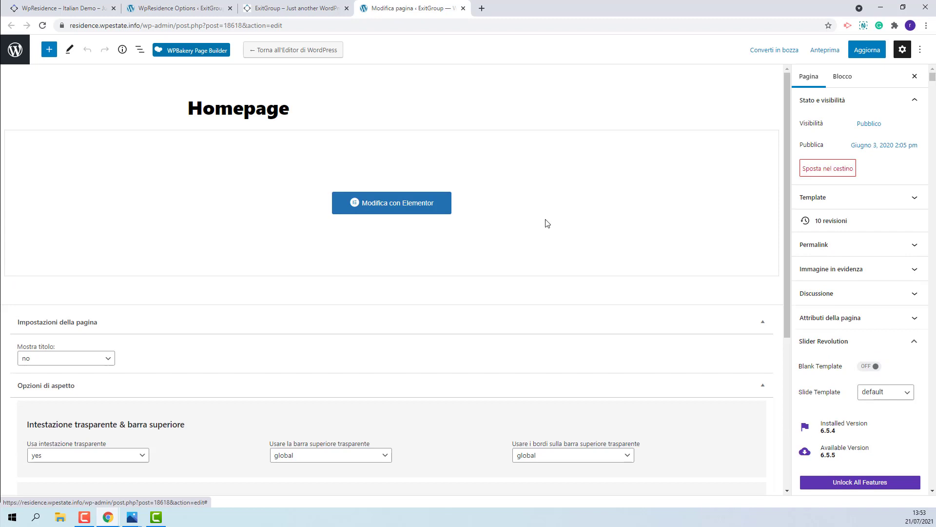
scroll(546, 224, "down", 4)
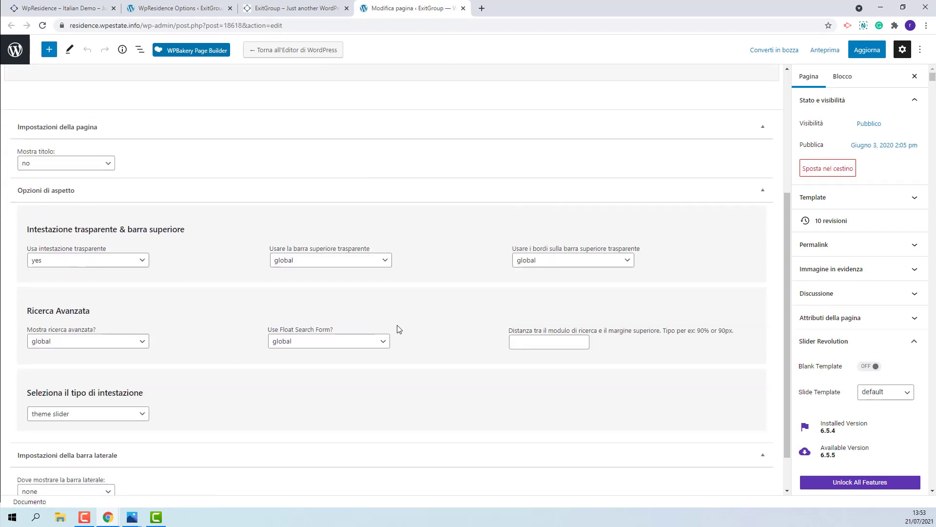
scroll(397, 329, "down", 1)
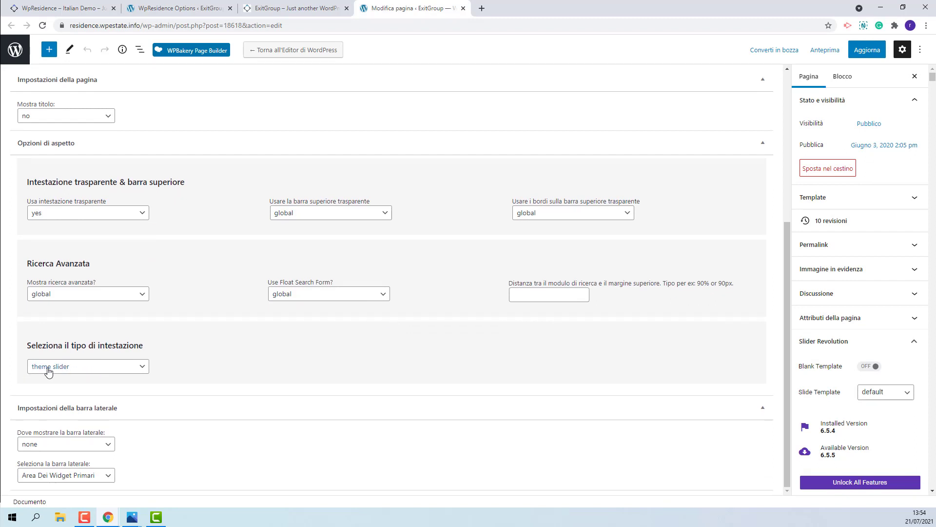
left_click(119, 373)
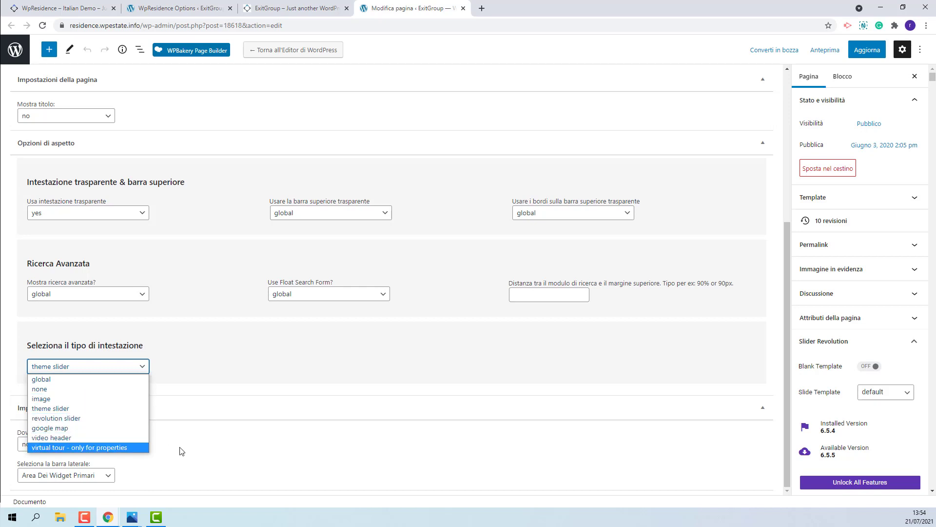
key("i")
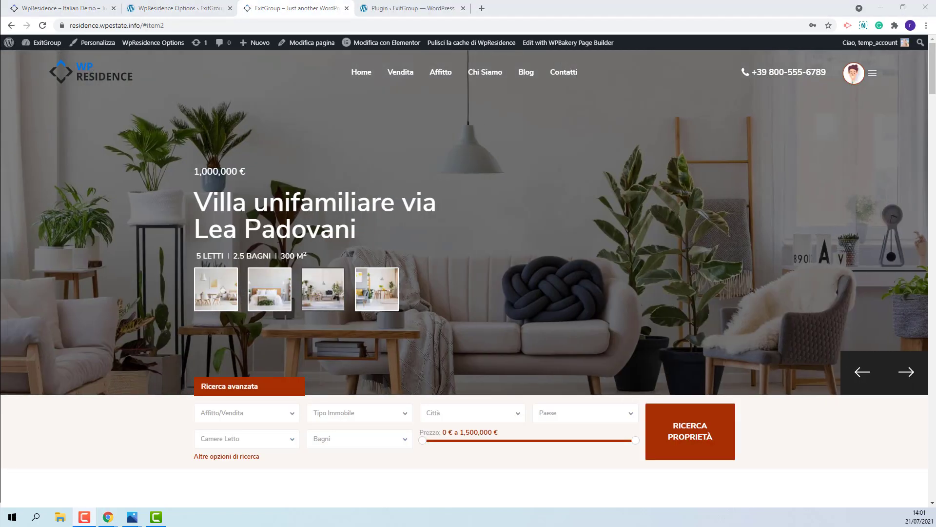
Step: Search the WordPress plugin directory for "loco translate", and install and activate the Loco Translate plugin
left_click(449, 4)
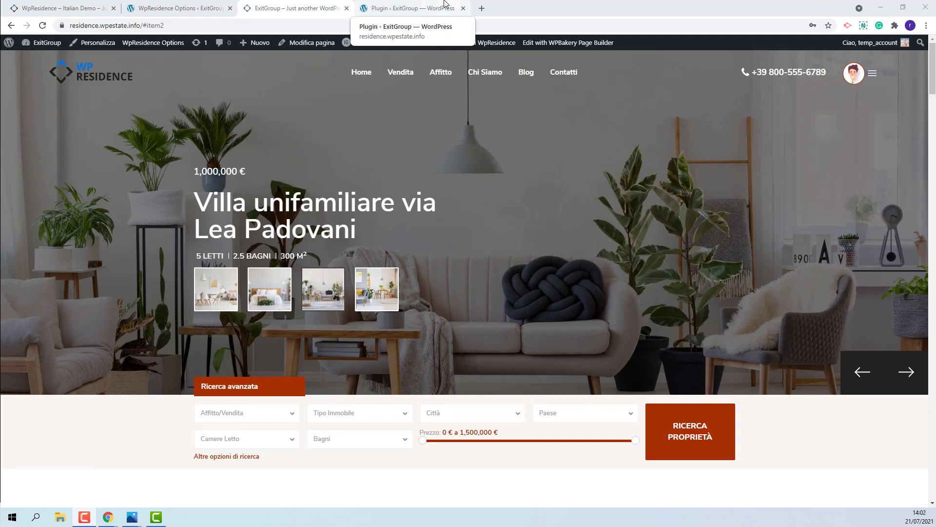
left_click(162, 71)
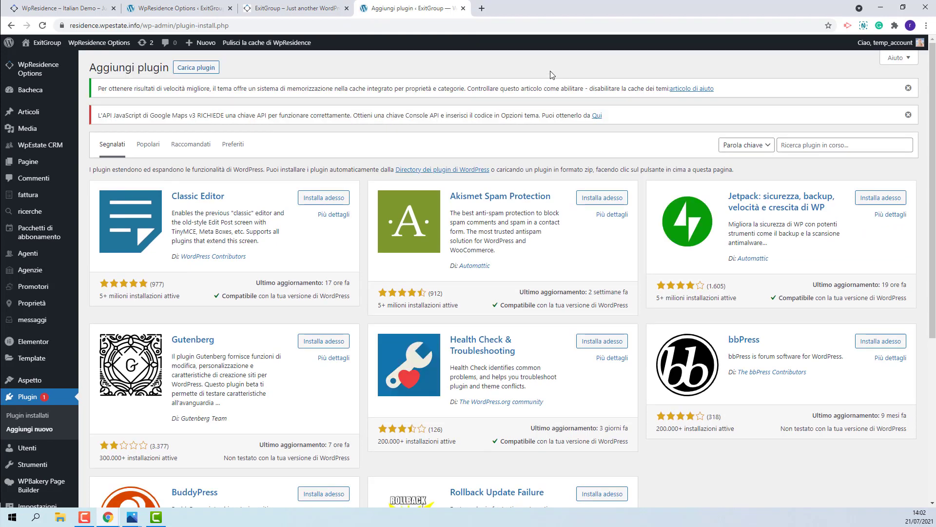
left_click(791, 144)
type("Loco t")
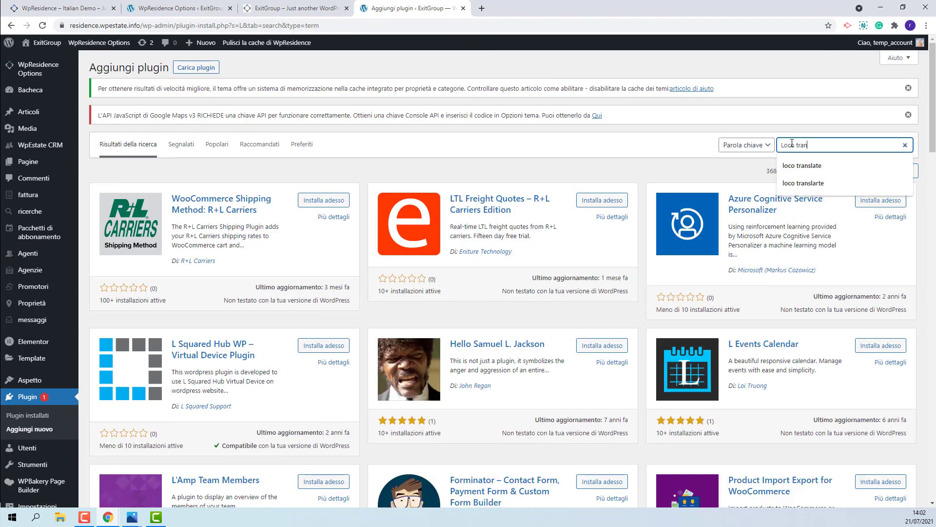
type("ran")
left_click(802, 165)
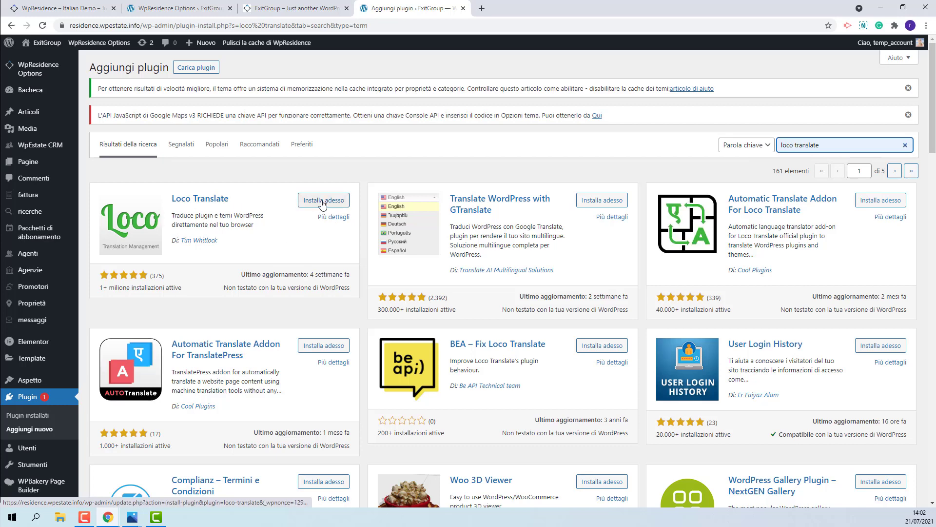
left_click(322, 202)
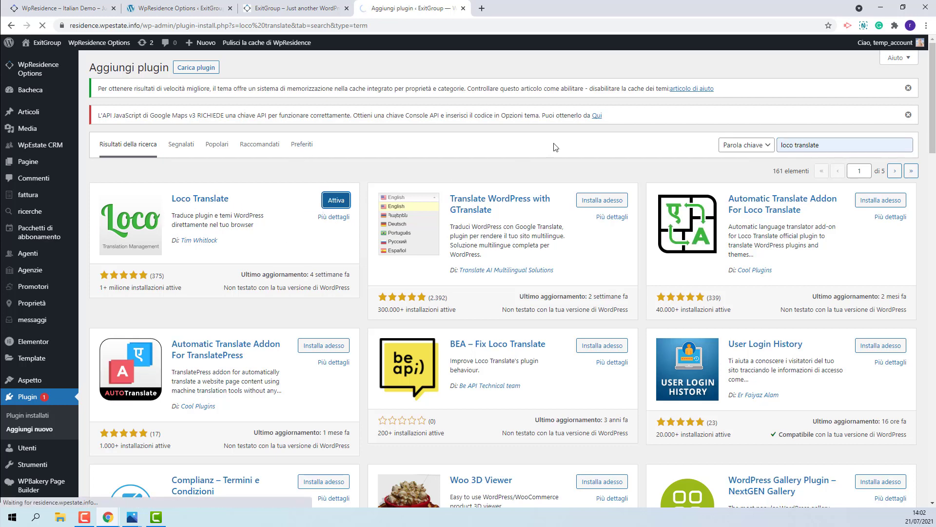
Step: In Loco Translate, open the WpResidence child theme in a new tab and open its Italian translation for editing
scroll(250, 277, "down", 2)
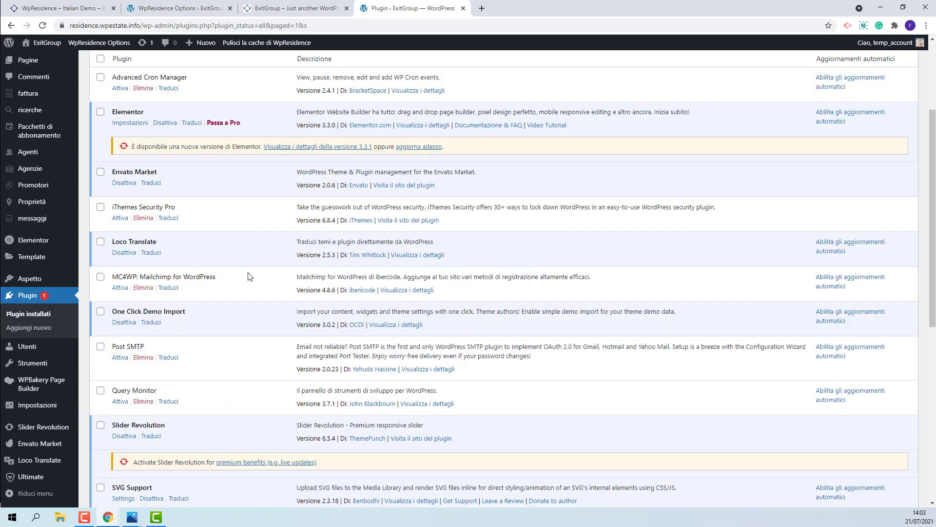
left_click(55, 462)
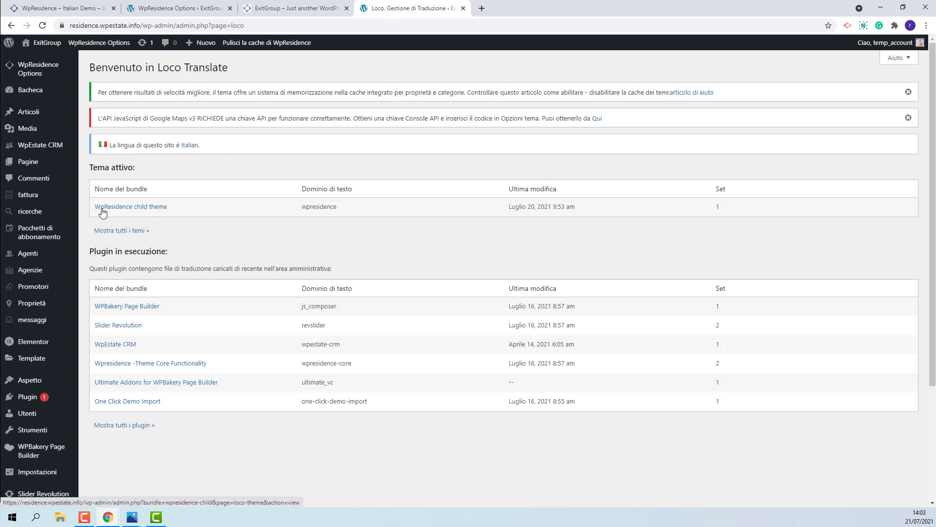
right_click(161, 209)
left_click(182, 211)
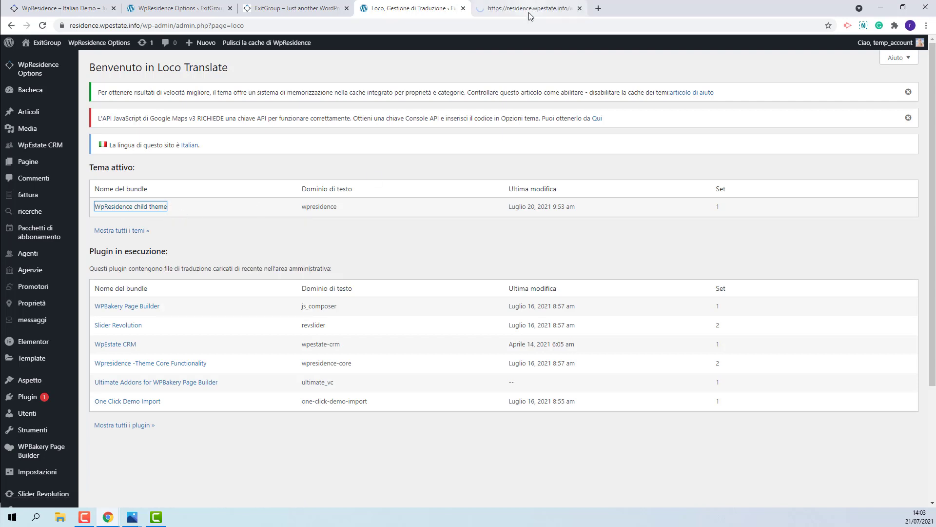
left_click(530, 9)
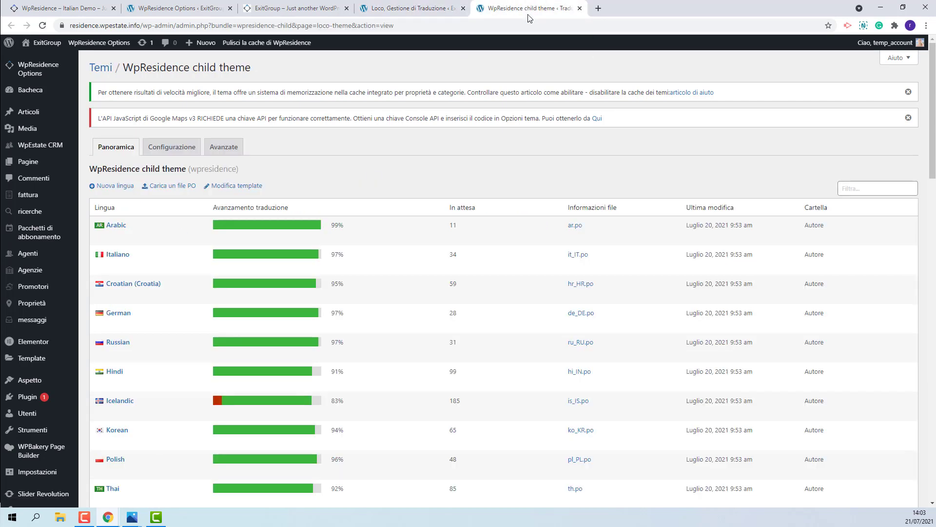
mouse_move(200, 318)
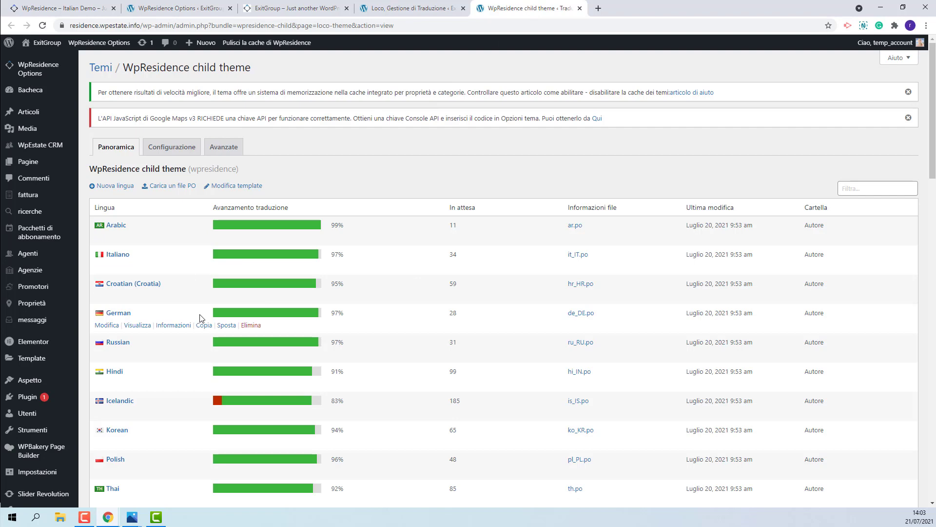
mouse_move(170, 251)
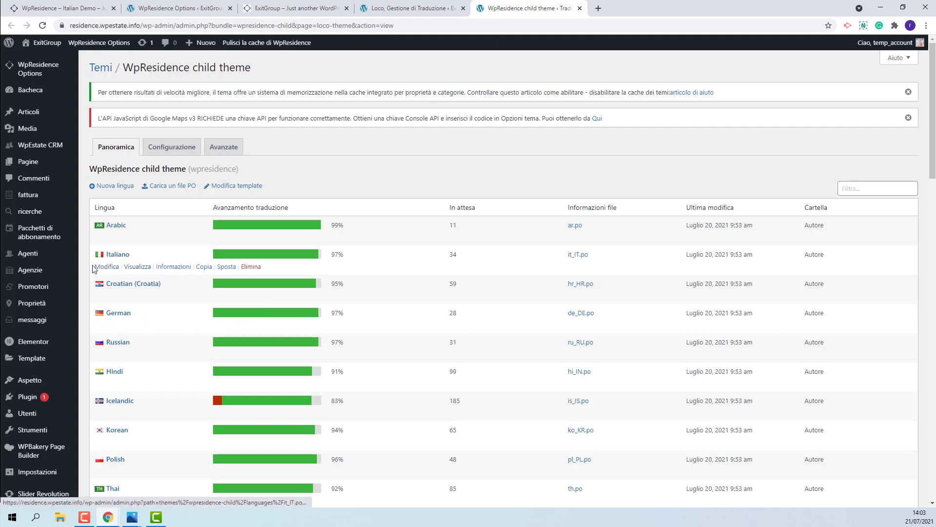
left_click(109, 268)
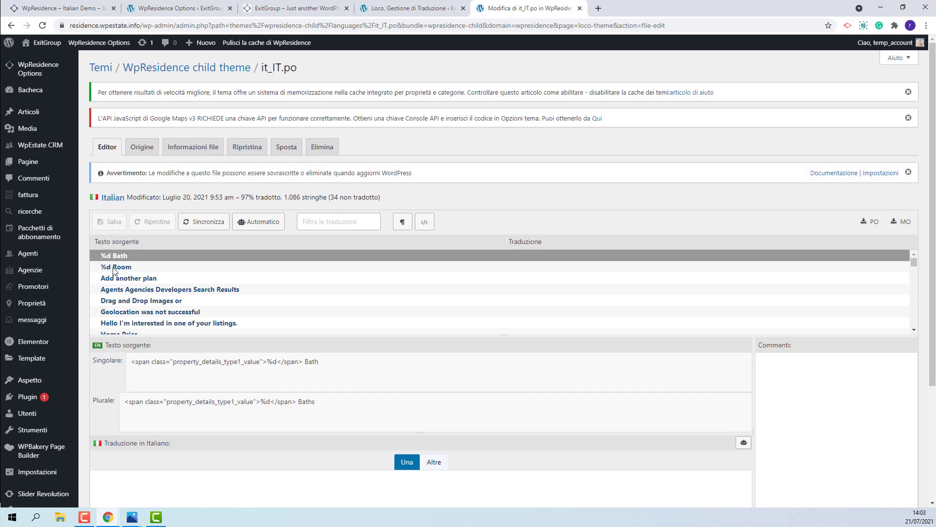
Step: Browse the source strings of it_IT.po and review their Italian translations
left_click(386, 290)
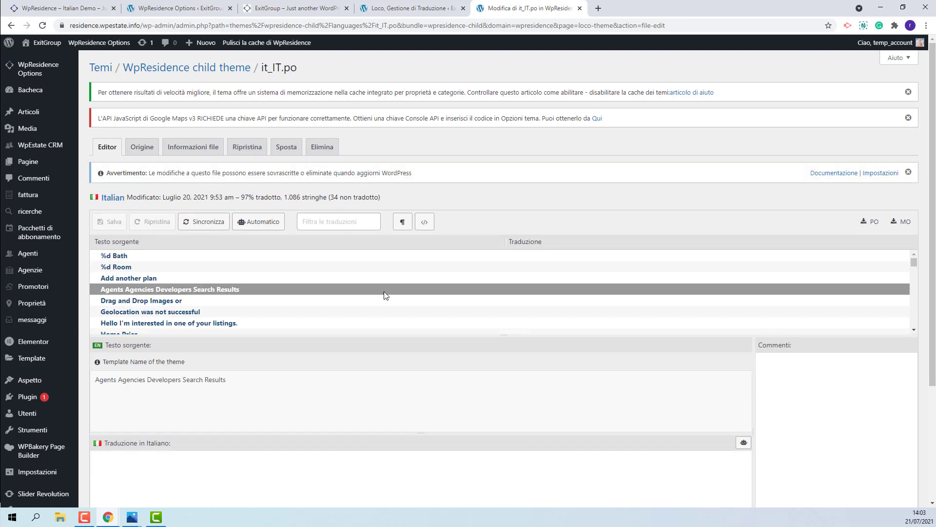
scroll(384, 296, "down", 1)
scroll(386, 295, "down", 8)
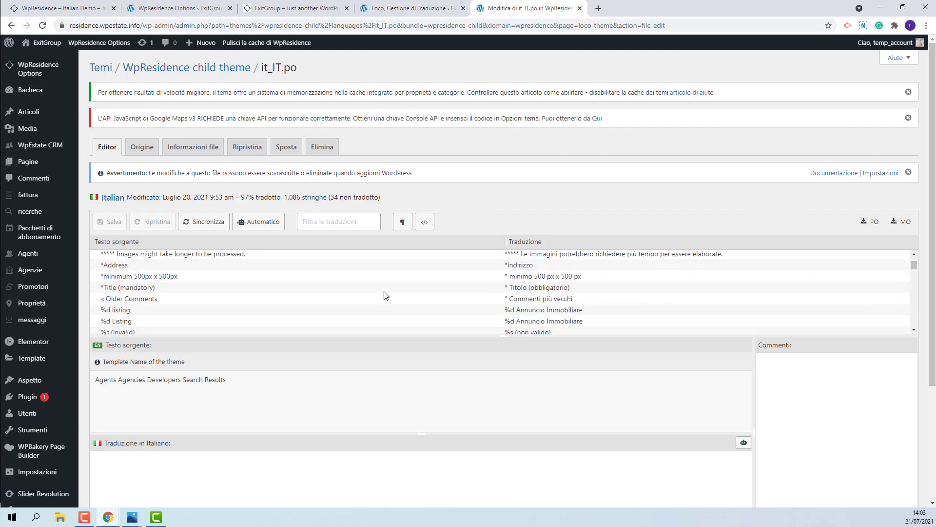
scroll(386, 295, "down", 2)
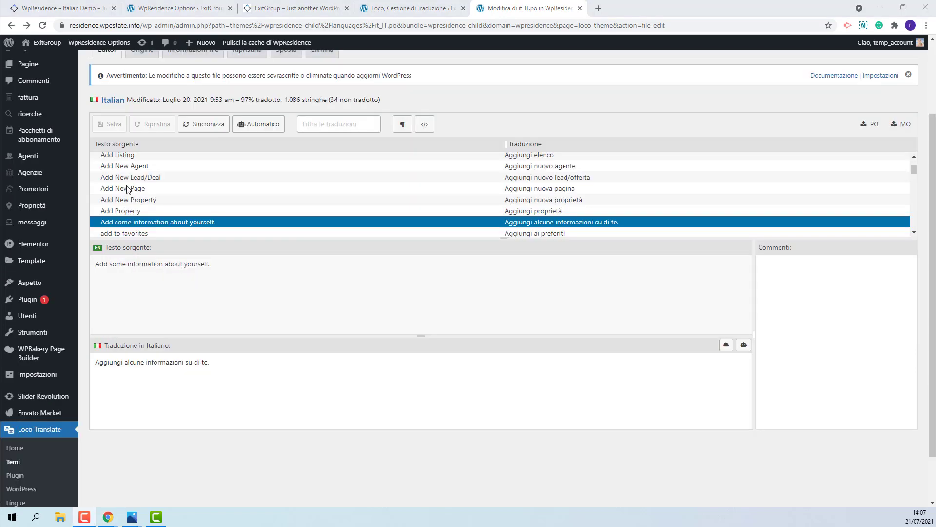
Step: Select the "Add Listing" source string, place the cursor in its Italian translation, and look through the neighbouring strings
left_click(123, 160)
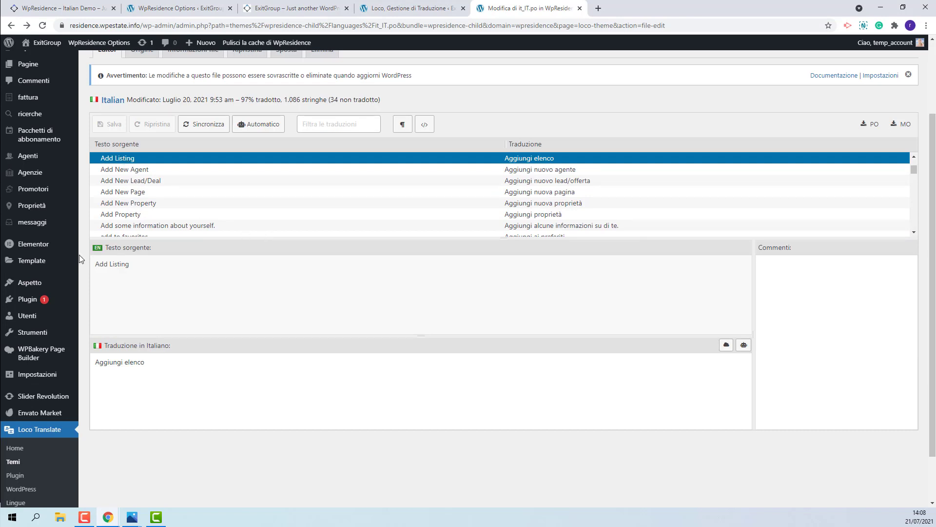
left_click(154, 366)
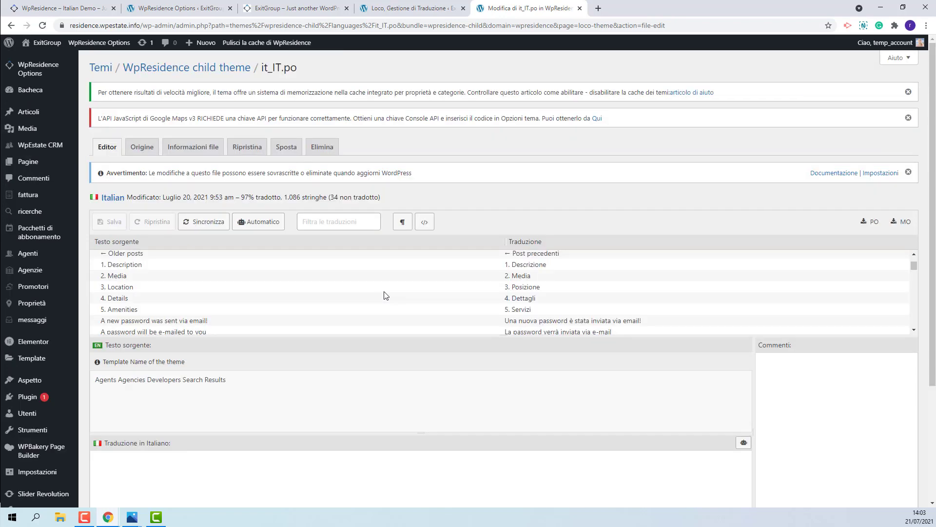
scroll(383, 294, "up", 5)
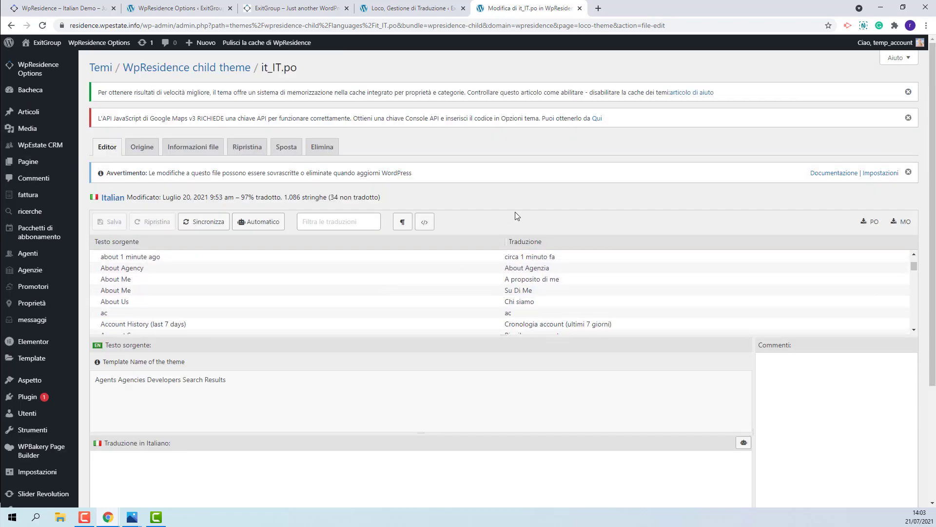
scroll(515, 212, "down", 2)
scroll(515, 210, "down", 3)
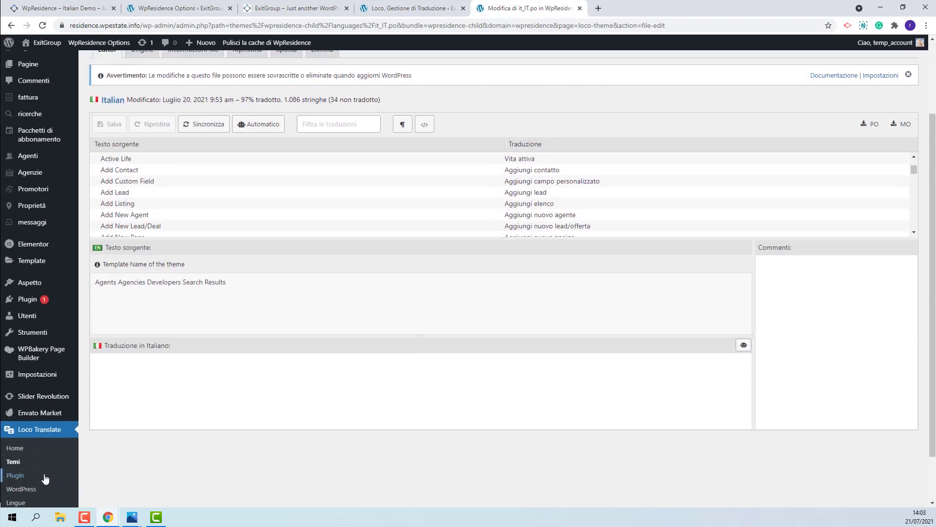
Step: In Loco Translate's plugin translations, open Wpresidence -Theme Core Functionality and open its Italiano translation for editing
left_click(15, 475)
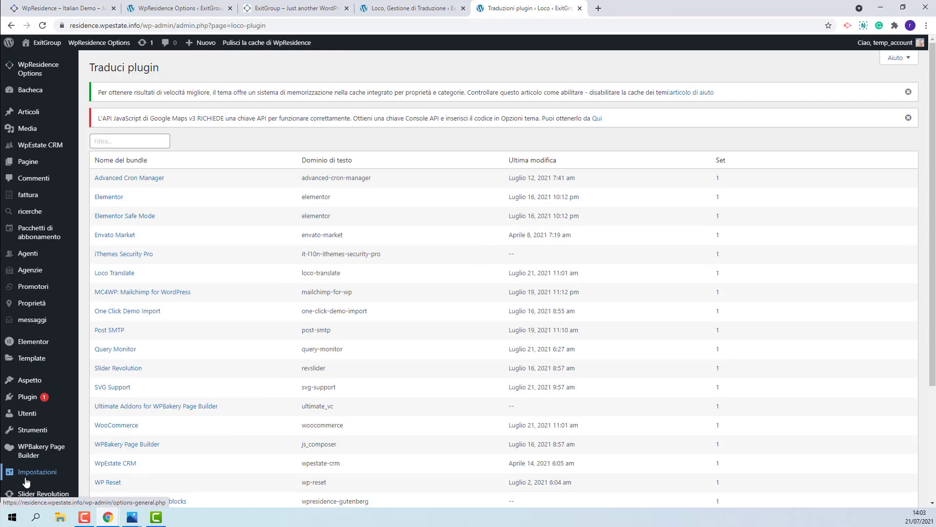
scroll(370, 322, "down", 3)
scroll(371, 322, "down", 1)
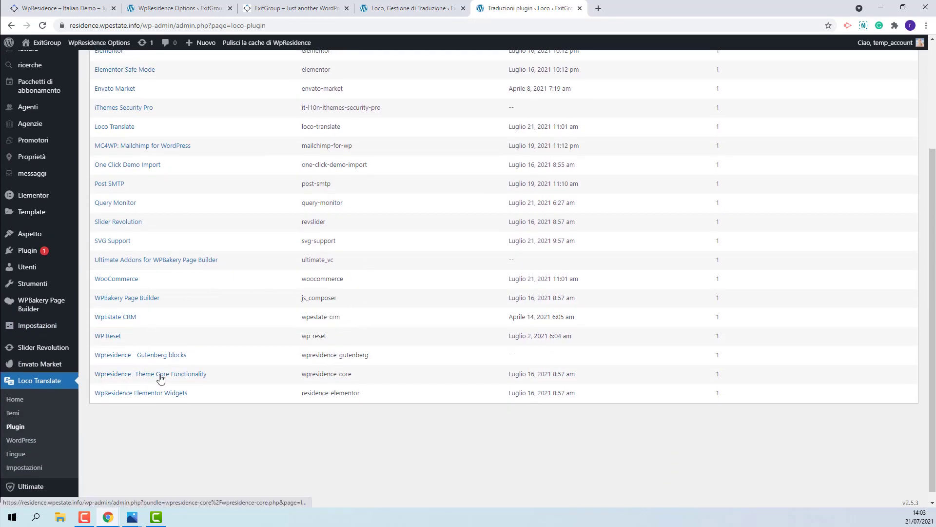
left_click(205, 376)
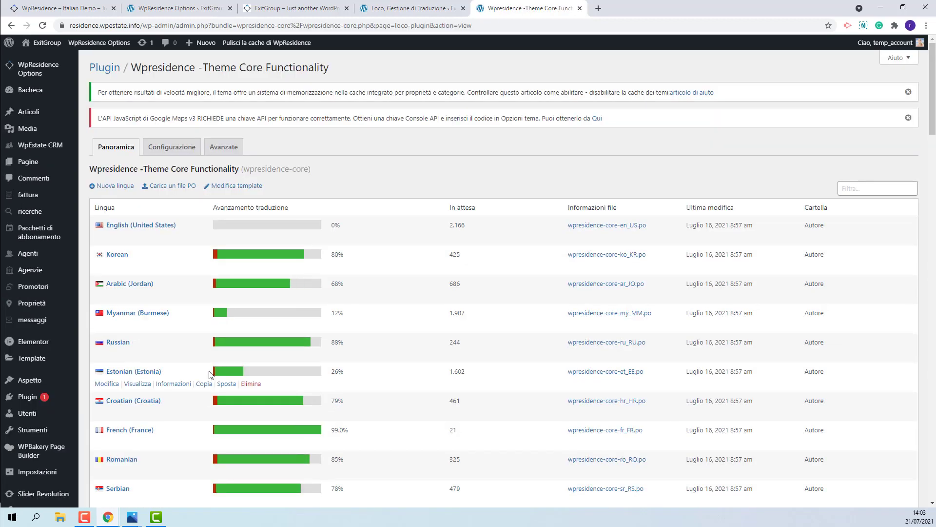
mouse_move(275, 294)
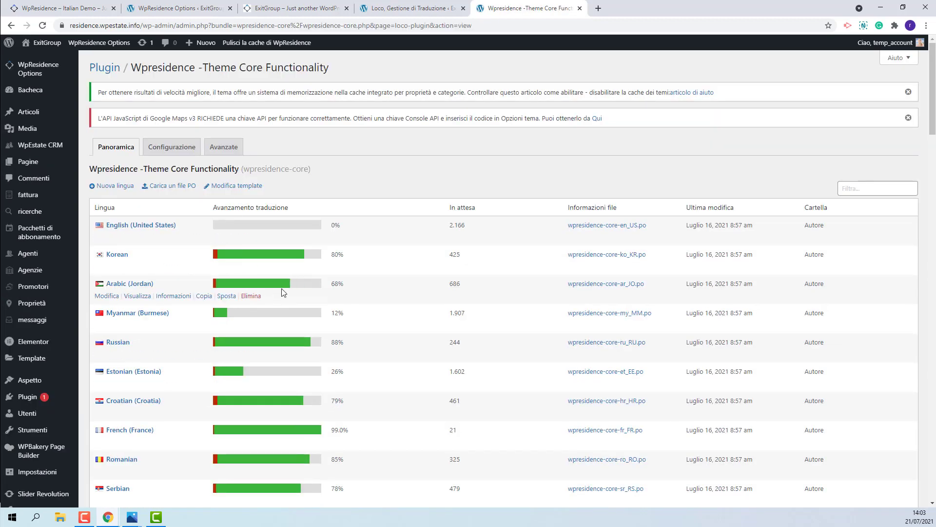
scroll(284, 292, "down", 8)
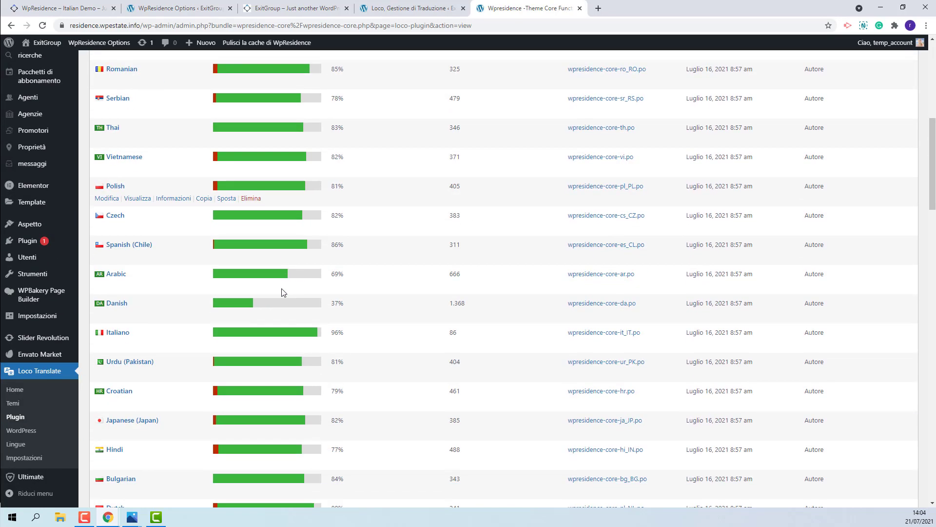
left_click(106, 344)
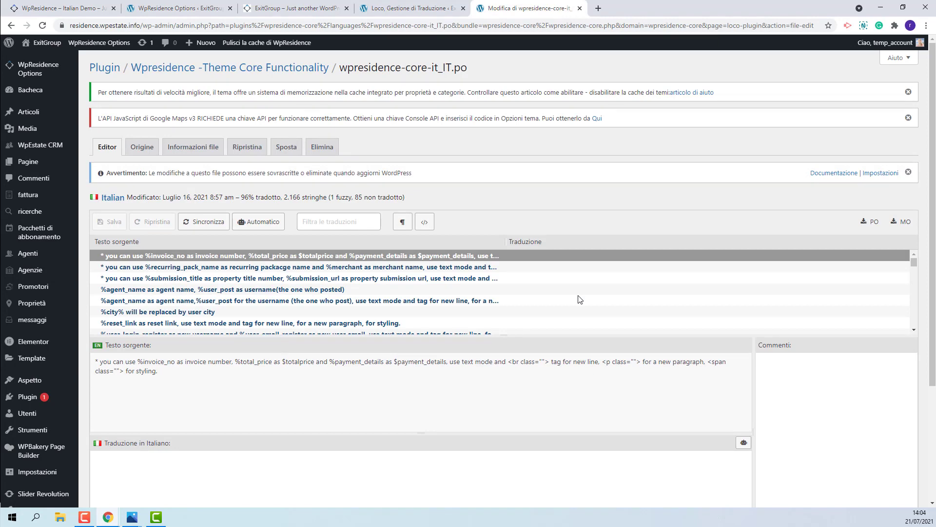
Step: Browse the source strings of wpresidence-core-it_IT.po, covering both untranslated and translated entries
scroll(501, 300, "down", 10)
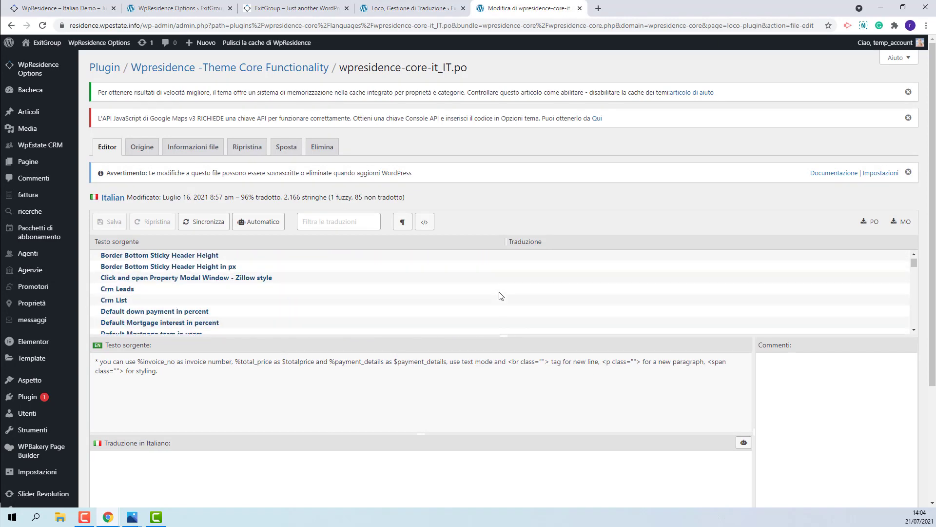
scroll(501, 296, "down", 20)
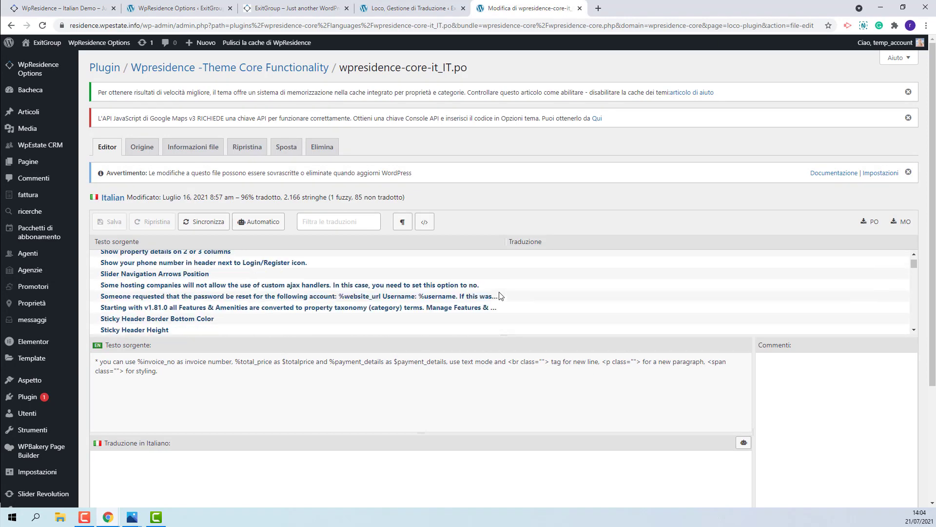
scroll(499, 296, "down", 20)
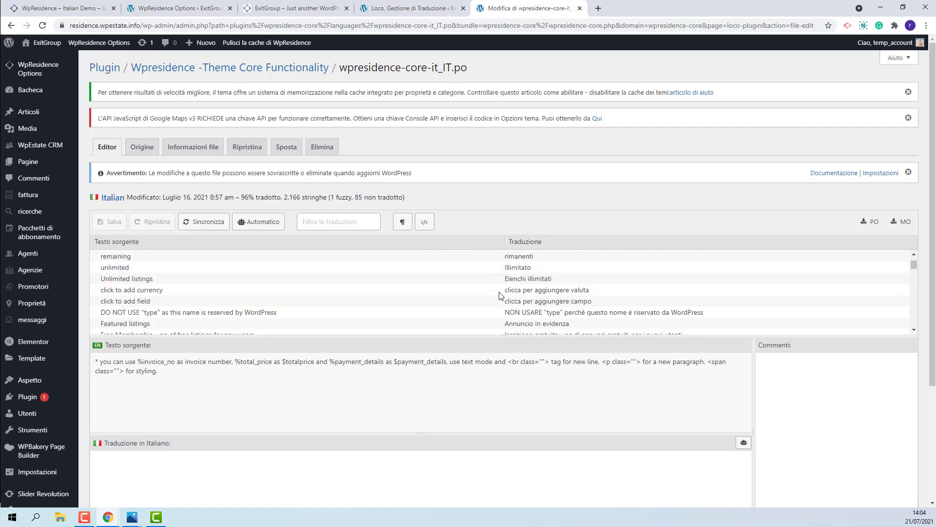